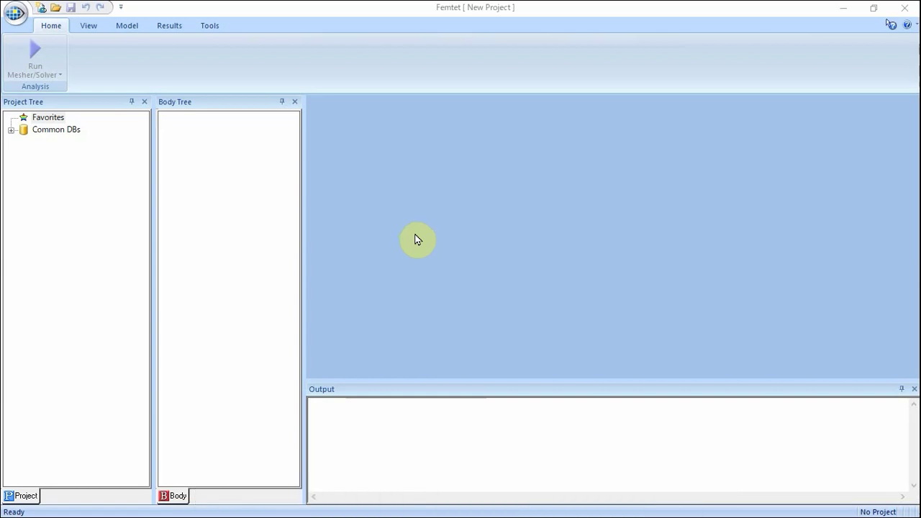
# Create a new Femtet project with mm units and a 3D analysis space.
pyautogui.click(17, 22)
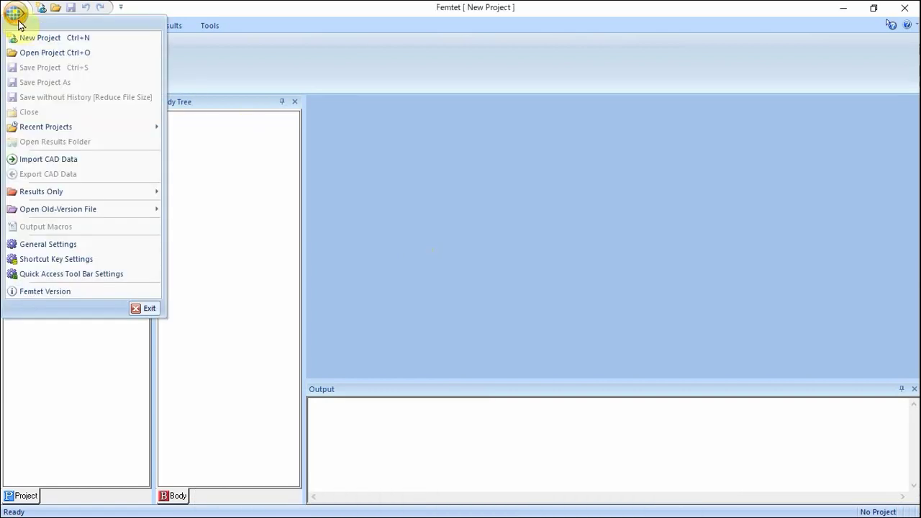
pyautogui.click(29, 38)
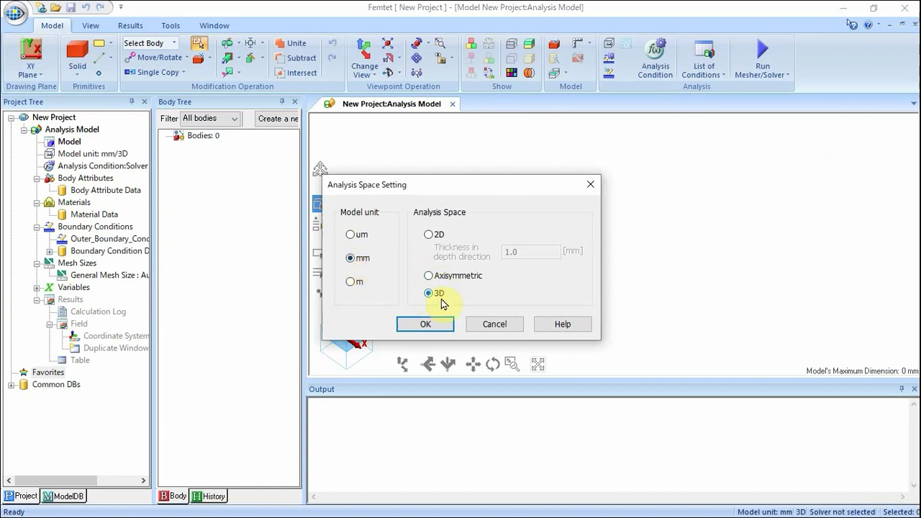
pyautogui.click(426, 324)
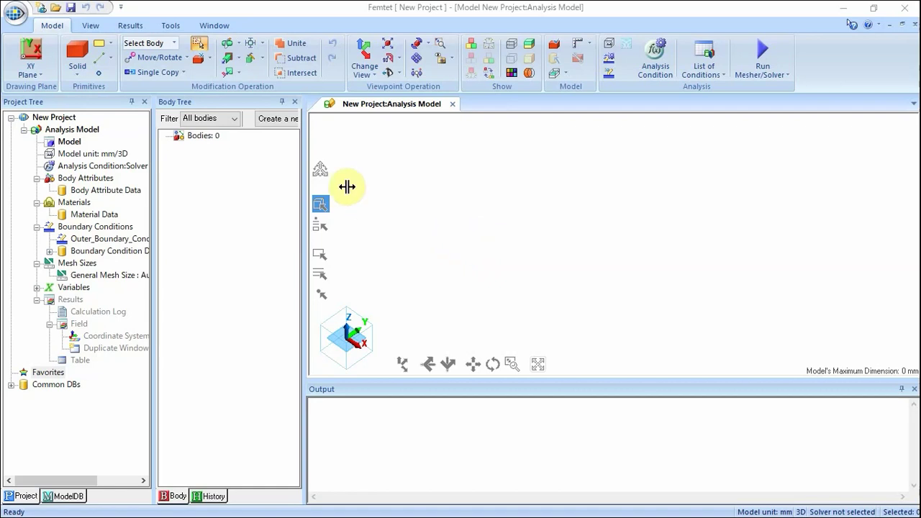
# Begin a length-specified box with start point (-25, -25, -1).
pyautogui.click(80, 54)
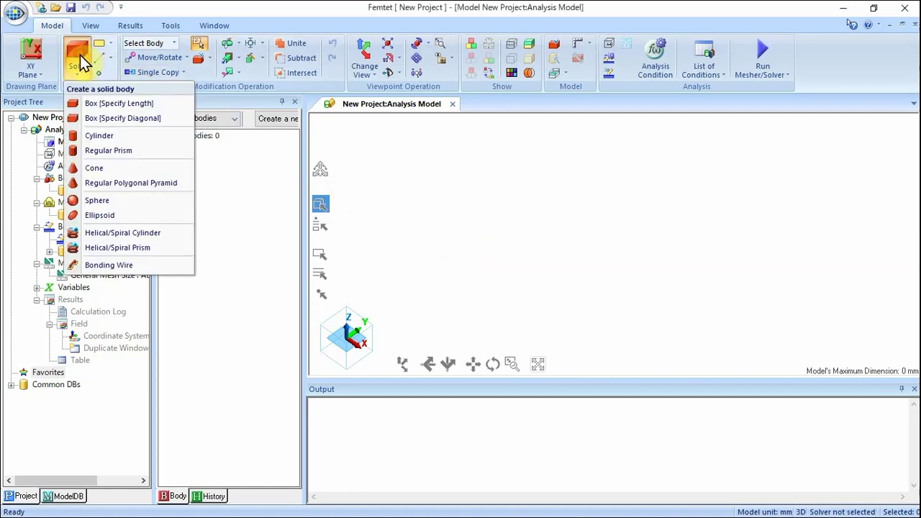
pyautogui.click(130, 104)
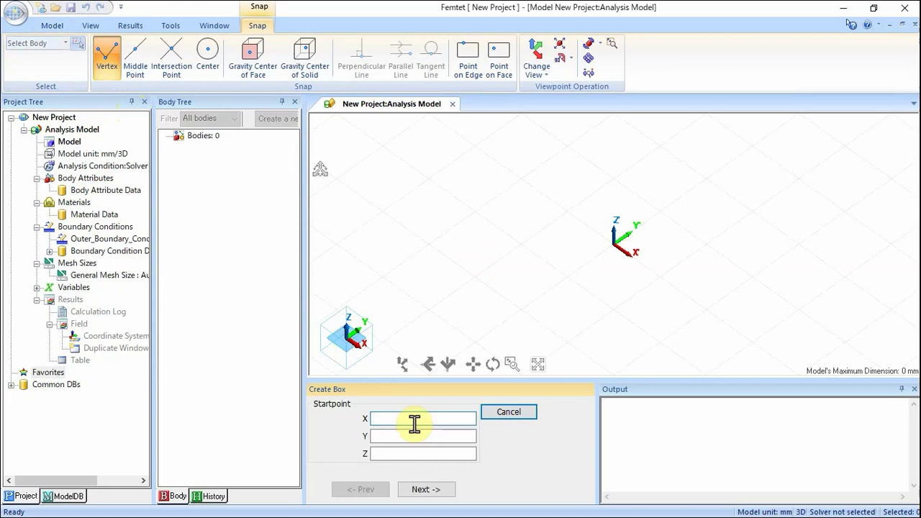
pyautogui.write('-25')
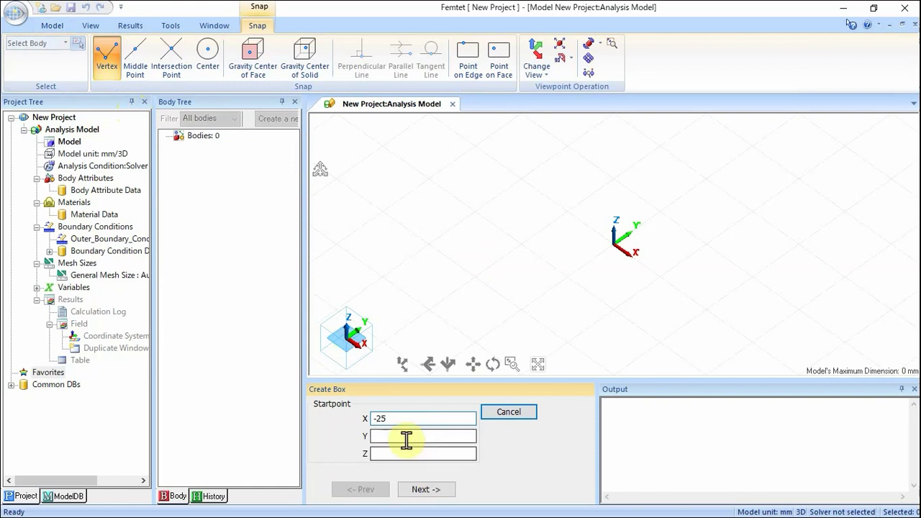
pyautogui.click(408, 437)
pyautogui.write('-25')
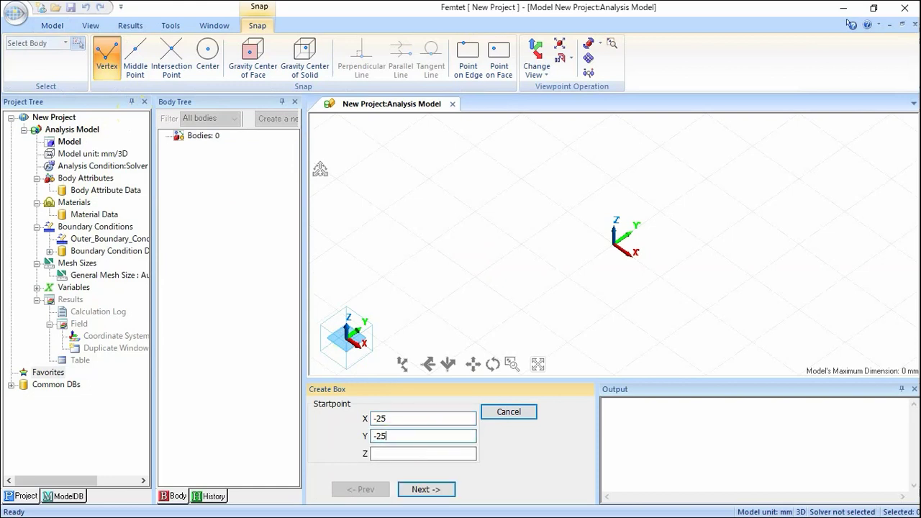
pyautogui.click(405, 453)
pyautogui.write('-1')
# Give the plate width 50, depth 50 and height 2, then fit the view to it.
pyautogui.click(430, 489)
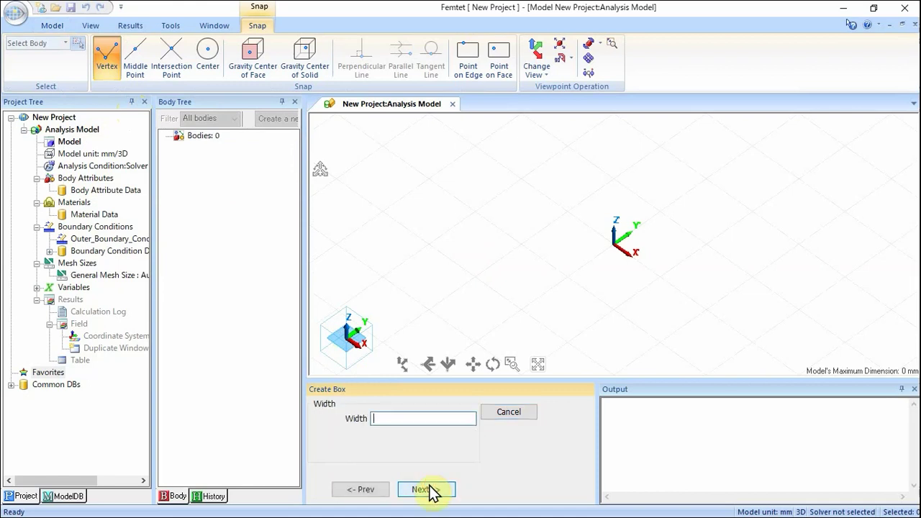
pyautogui.write('50')
pyautogui.click(434, 494)
pyautogui.write('50')
pyautogui.click(435, 494)
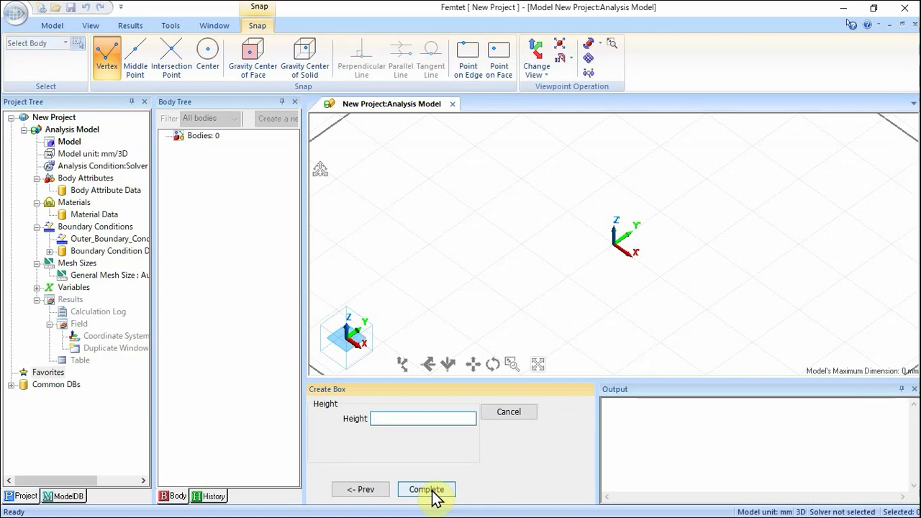
pyautogui.write('2')
pyautogui.click(430, 494)
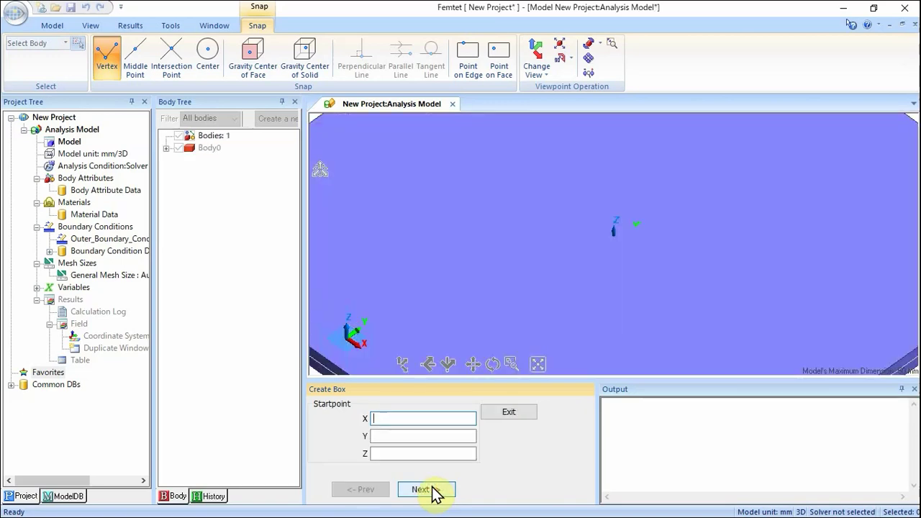
pyautogui.click(500, 413)
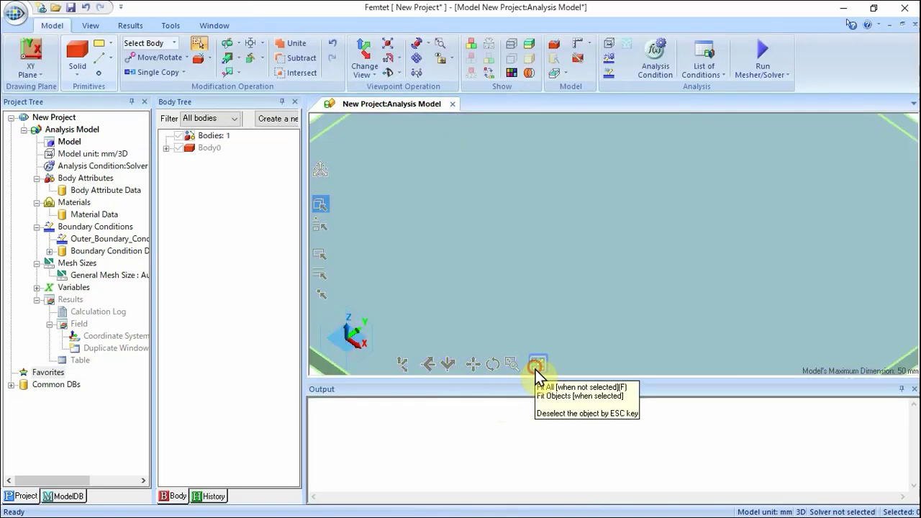
pyautogui.click(537, 367)
pyautogui.click(549, 330)
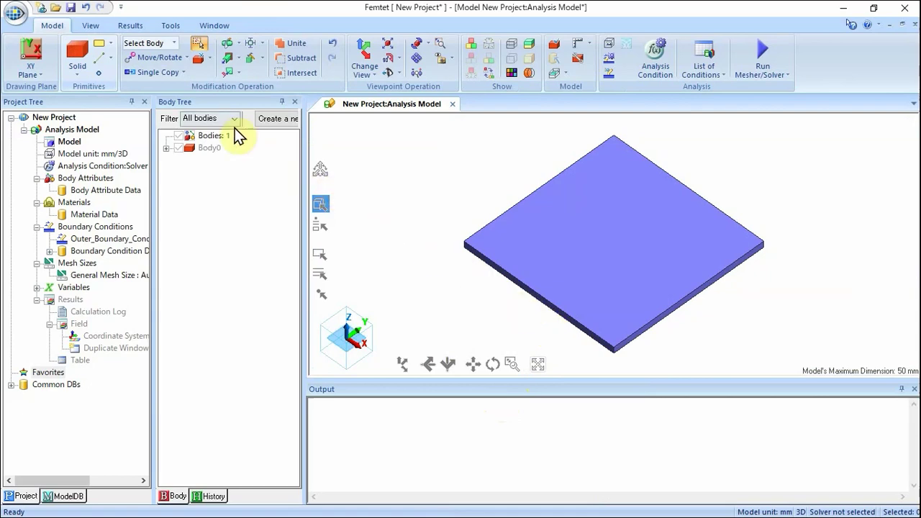
# Begin a second length-specified box with start point (-10, -10, 1).
pyautogui.click(79, 57)
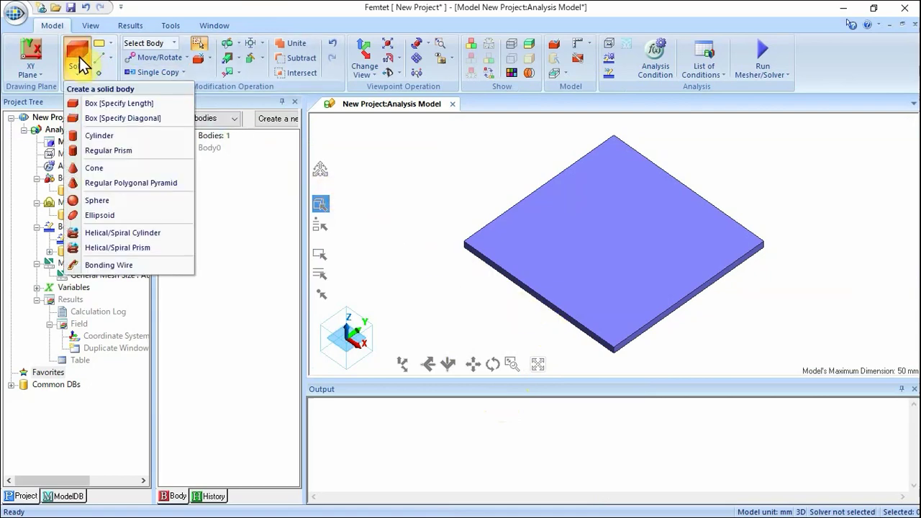
pyautogui.click(121, 103)
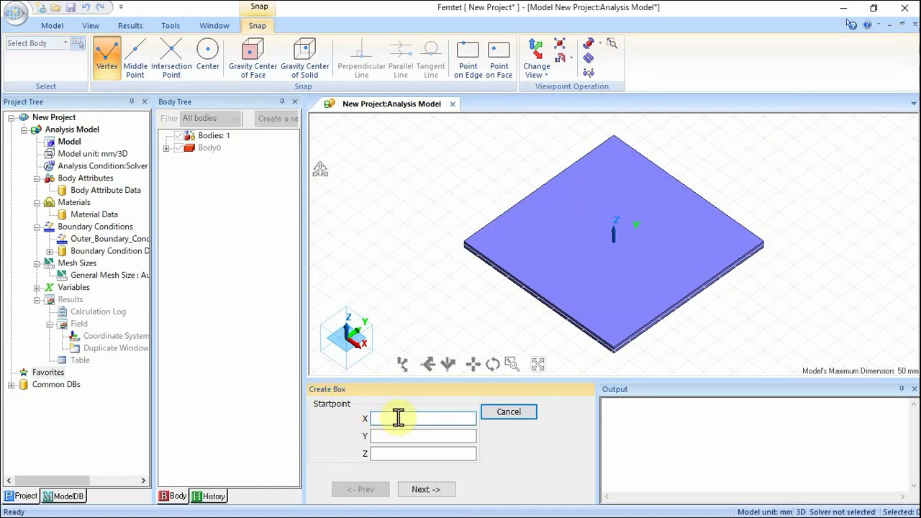
pyautogui.write('-10')
pyautogui.click(430, 437)
pyautogui.write('-10')
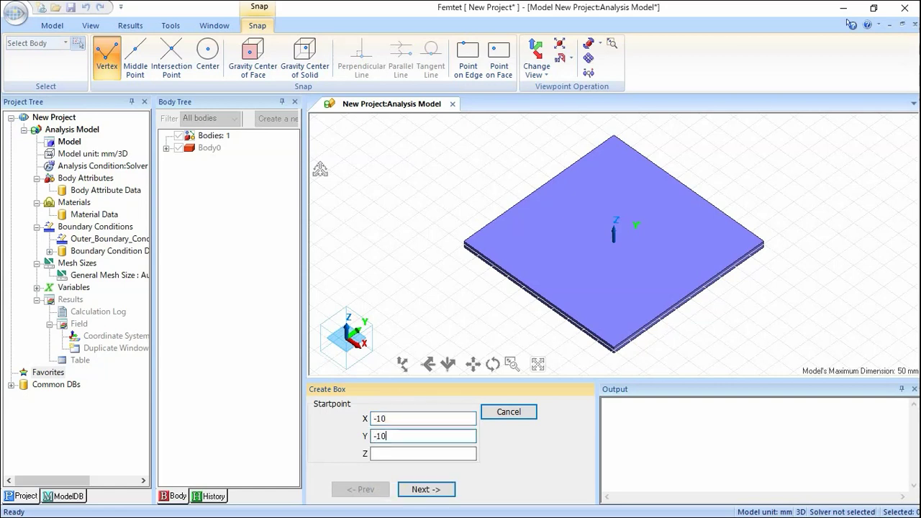
pyautogui.click(405, 454)
pyautogui.write('1')
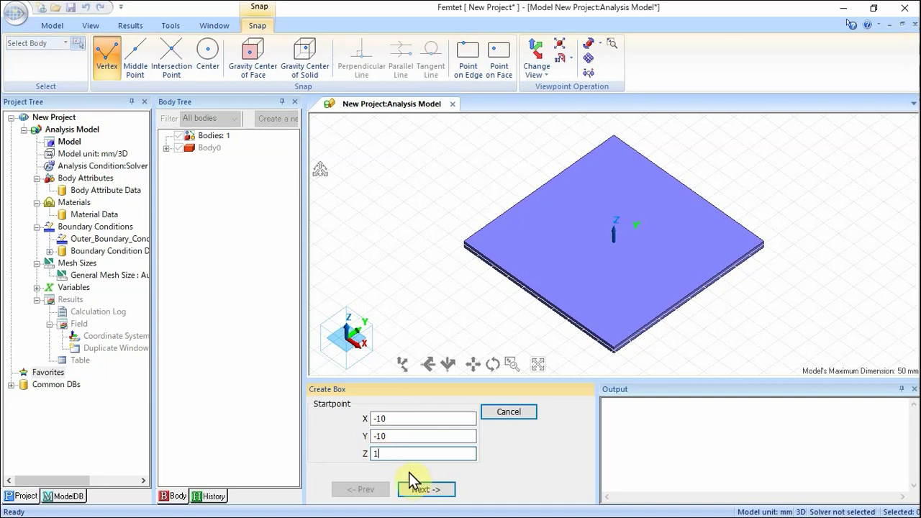
# Make the block 20 wide, 20 deep and 2 high to finish Body1.
pyautogui.click(429, 490)
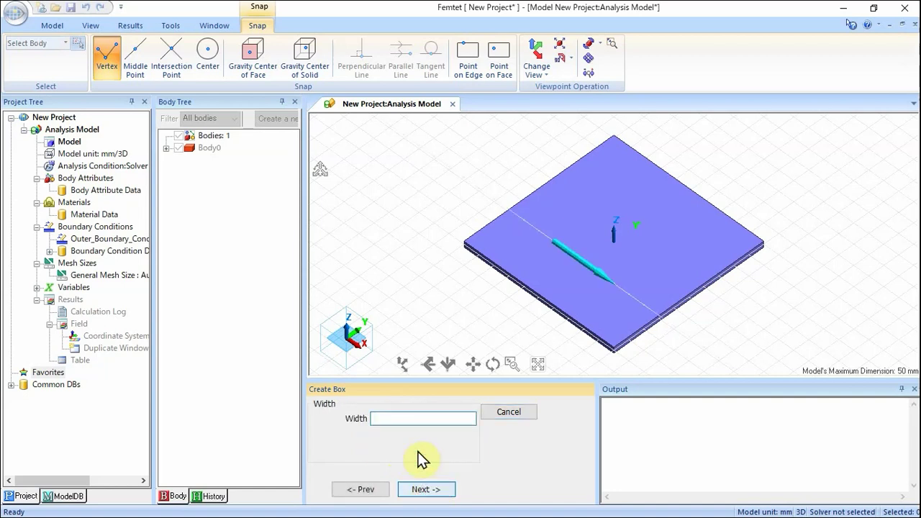
pyautogui.click(408, 419)
pyautogui.write('20')
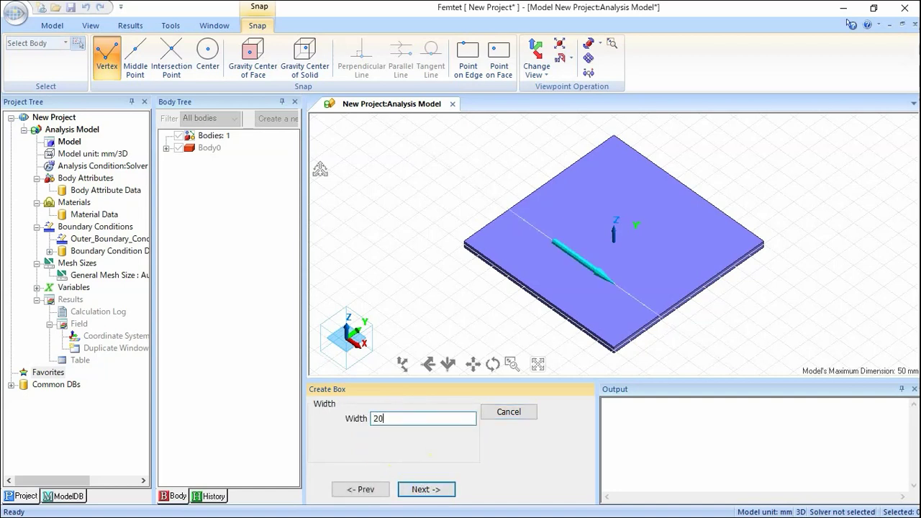
pyautogui.click(442, 491)
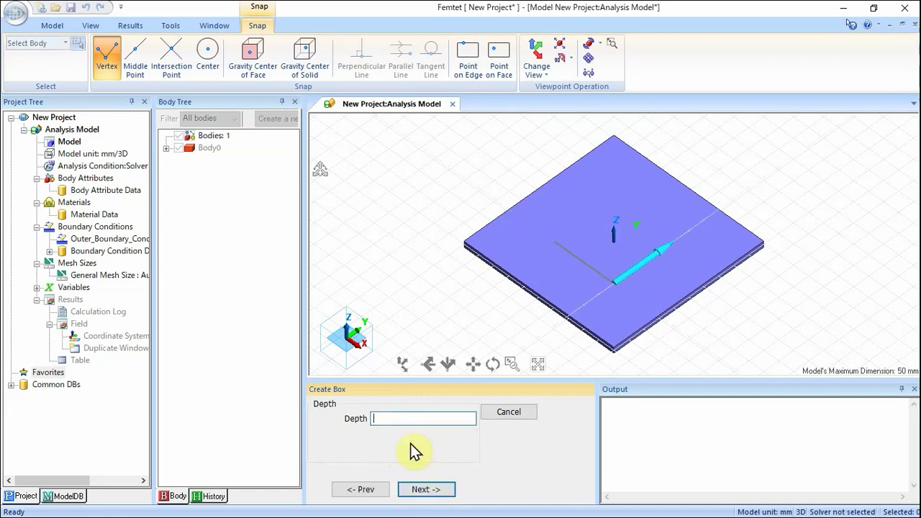
pyautogui.write('20')
pyautogui.click(436, 490)
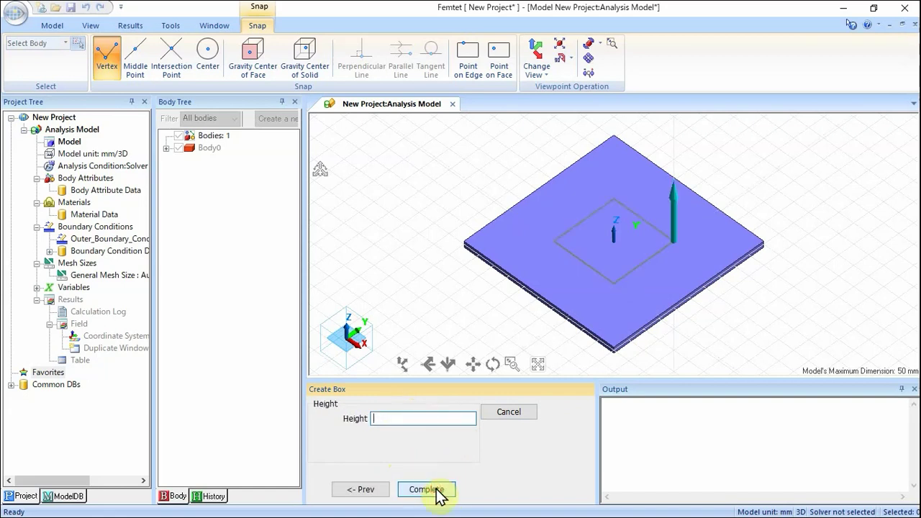
pyautogui.click(411, 420)
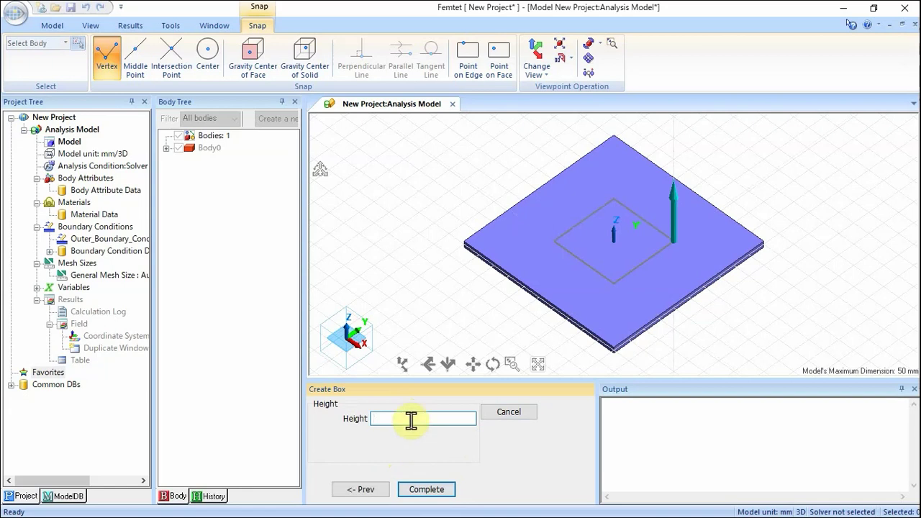
pyautogui.write('2')
pyautogui.click(440, 490)
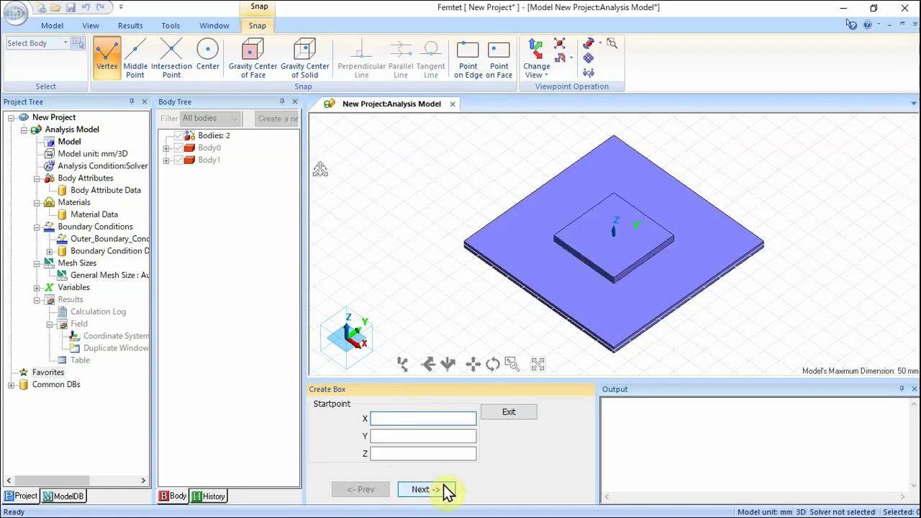
pyautogui.click(508, 414)
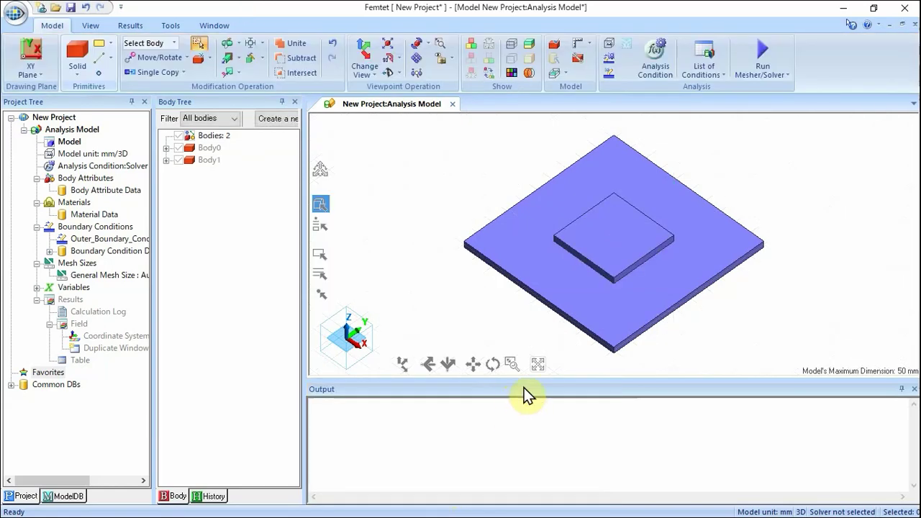
# Set the analysis to steady-state Thermal (Watt) with 25.0 deg ambient temperature.
pyautogui.click(502, 306)
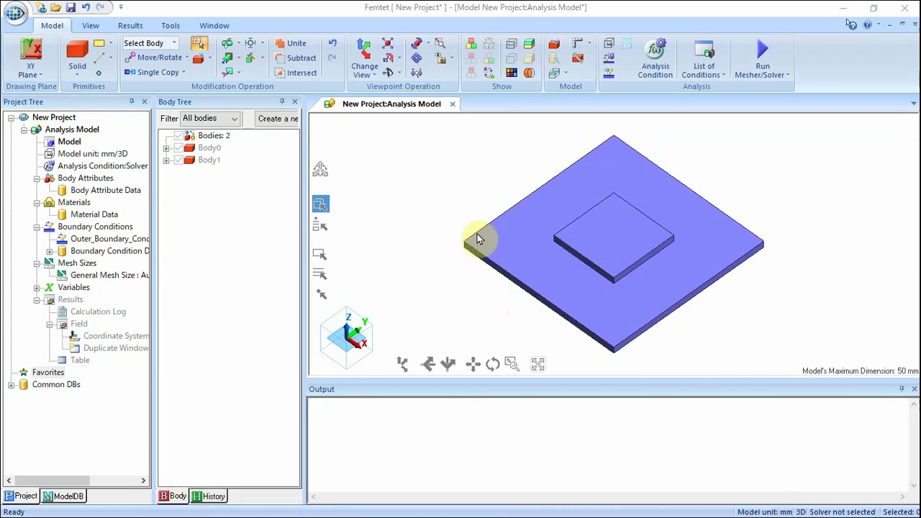
pyautogui.click(655, 57)
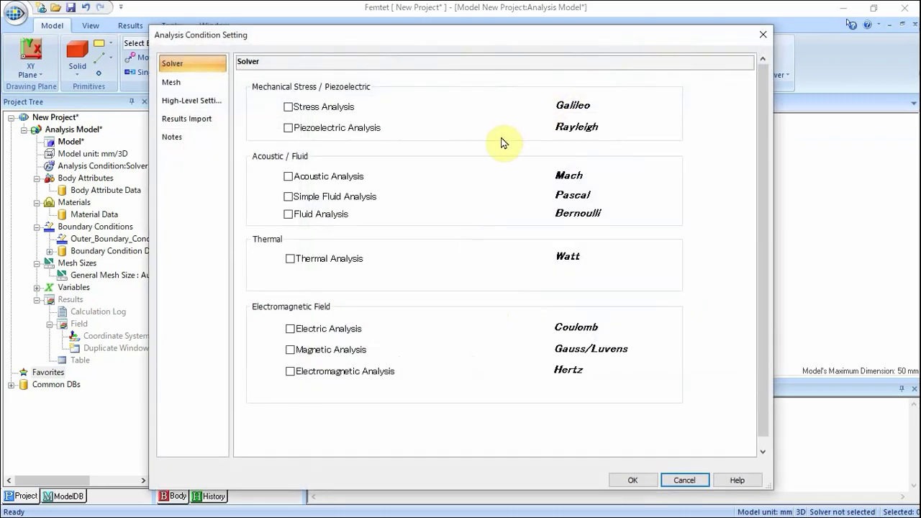
pyautogui.click(291, 260)
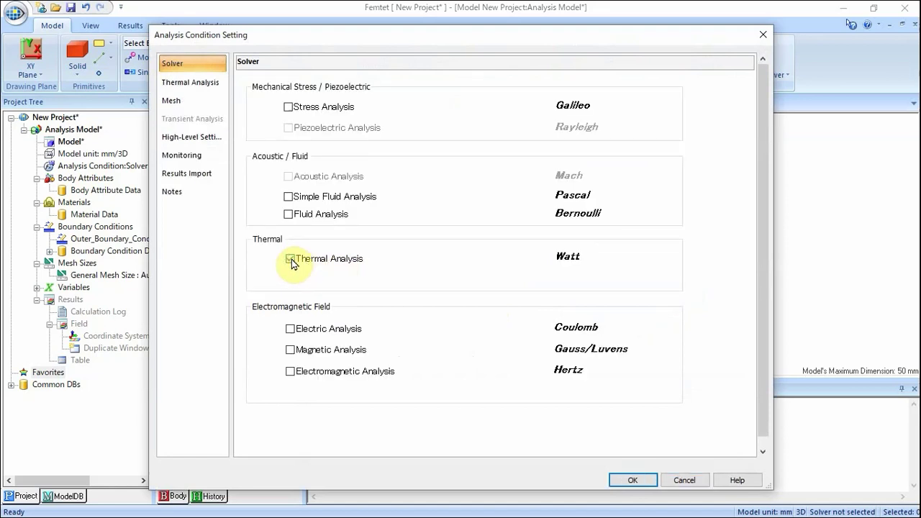
pyautogui.click(203, 84)
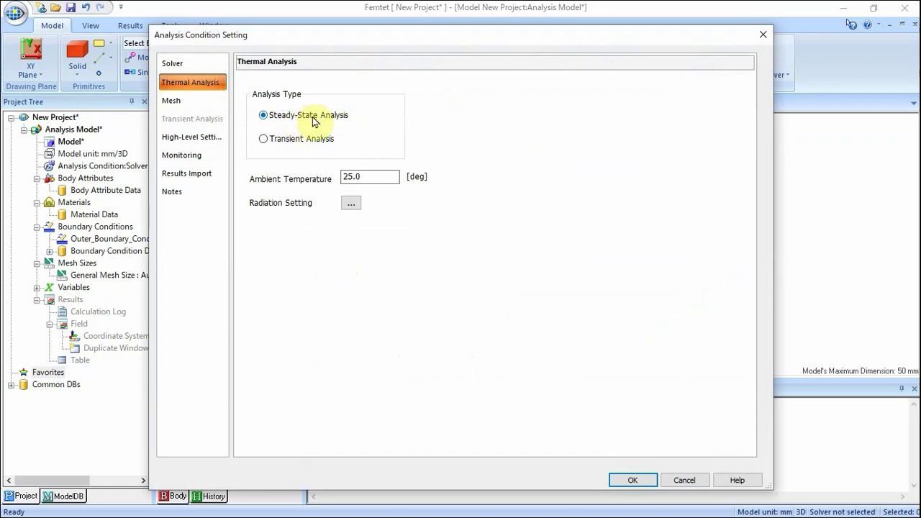
pyautogui.doubleClick(360, 177)
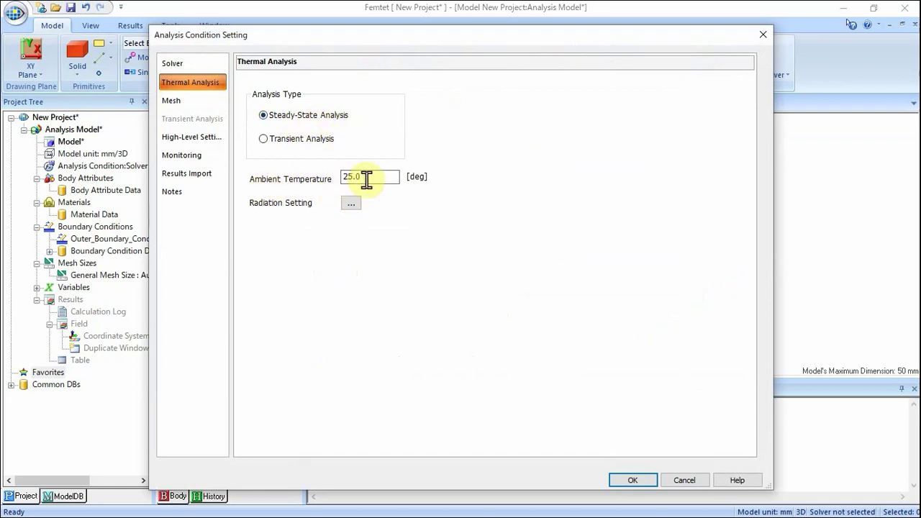
pyautogui.click(630, 479)
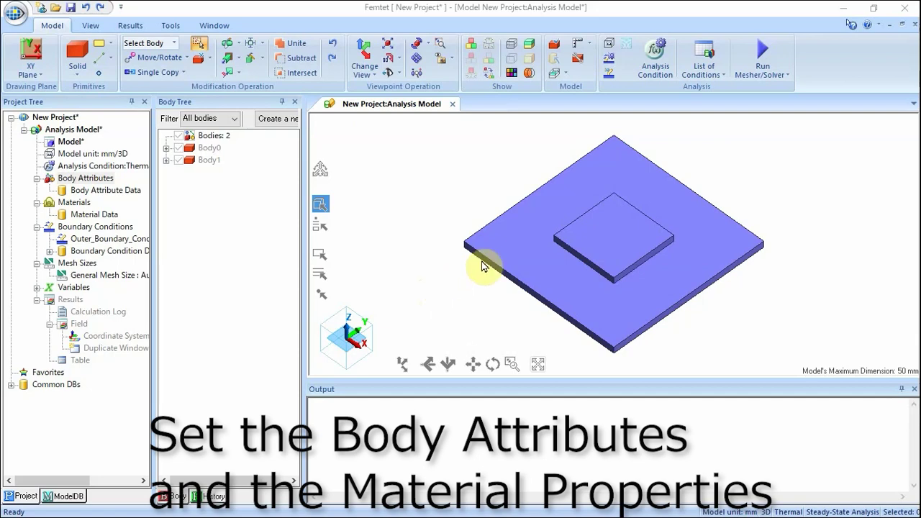
# Assign Body0 the attribute VOL1 with material 03_Resin > 006_Glass_epoxy.
pyautogui.click(505, 250)
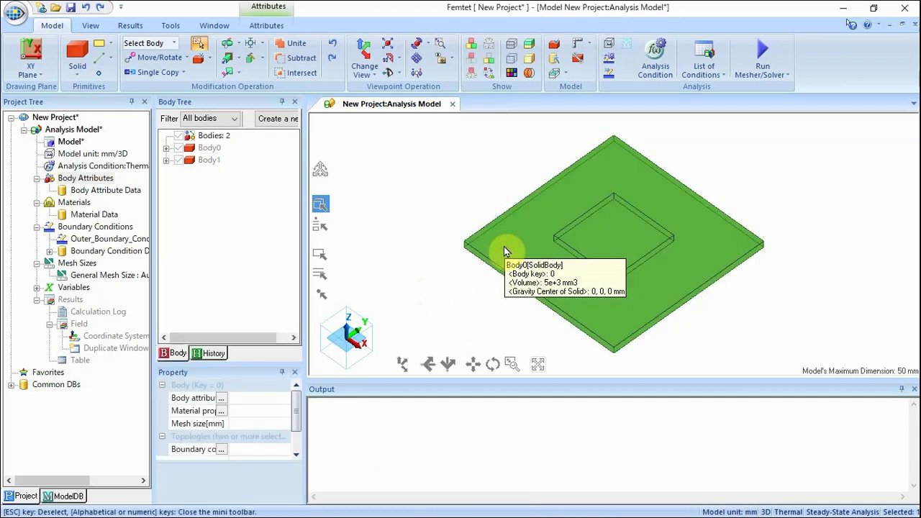
pyautogui.rightClick(505, 249)
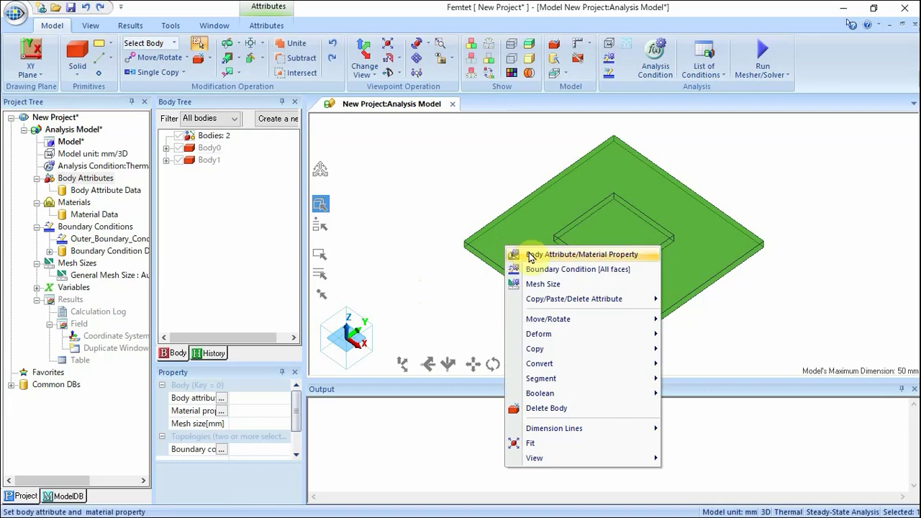
pyautogui.click(530, 255)
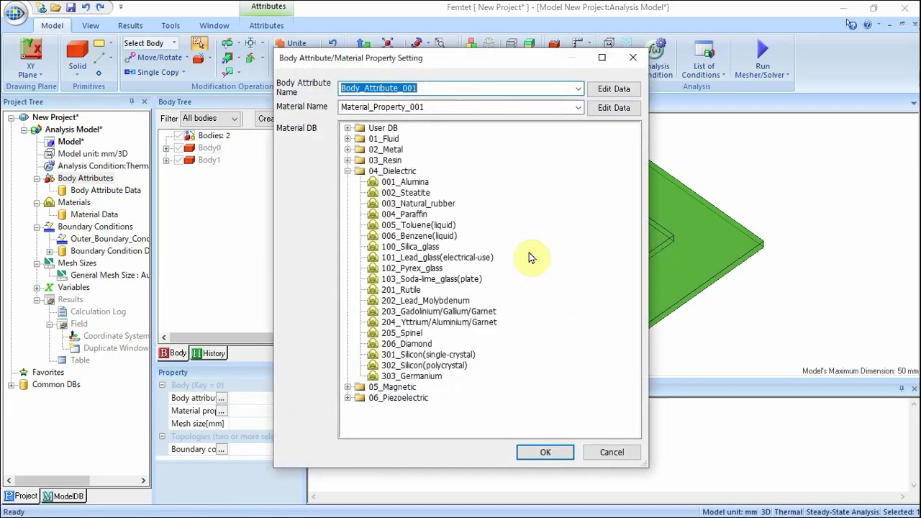
pyautogui.click(348, 171)
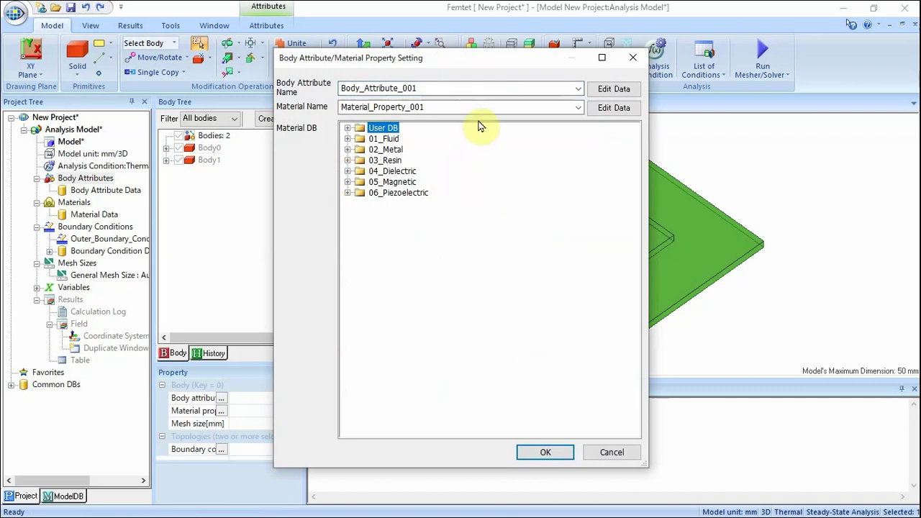
pyautogui.click(499, 92)
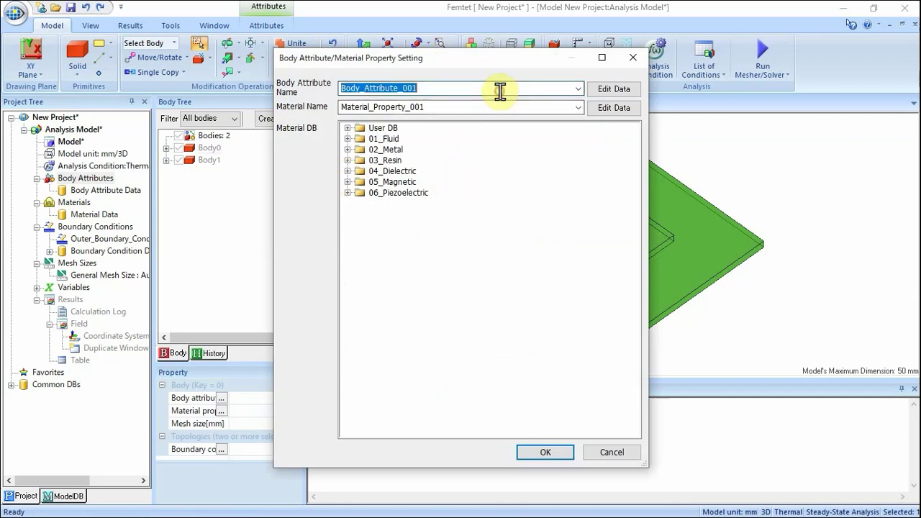
pyautogui.write('VOL1')
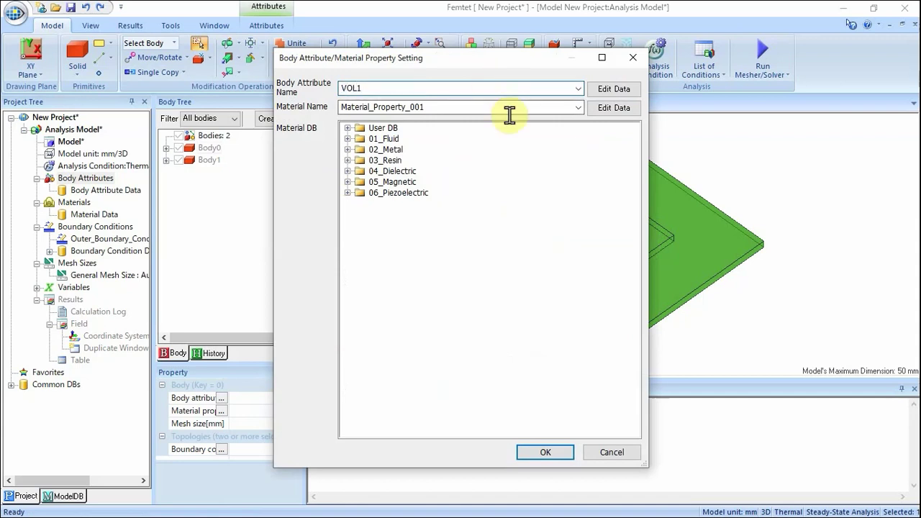
pyautogui.click(348, 160)
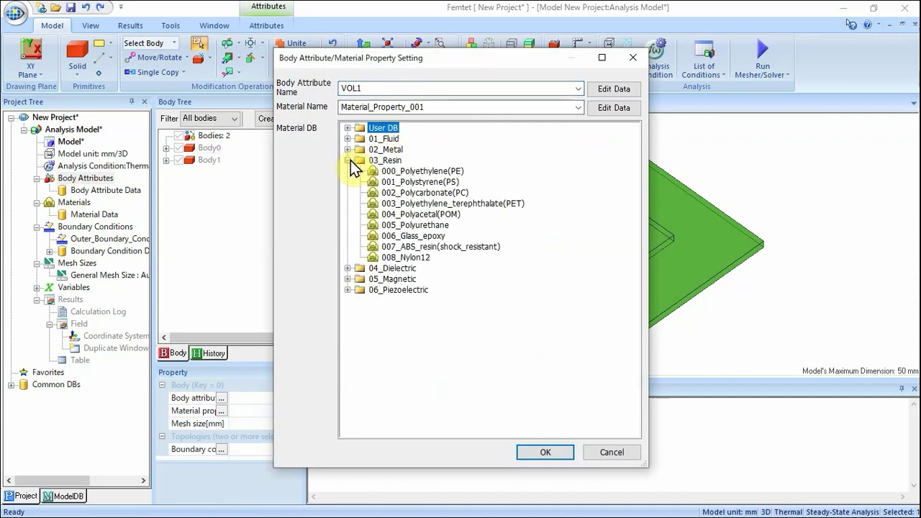
pyautogui.click(406, 238)
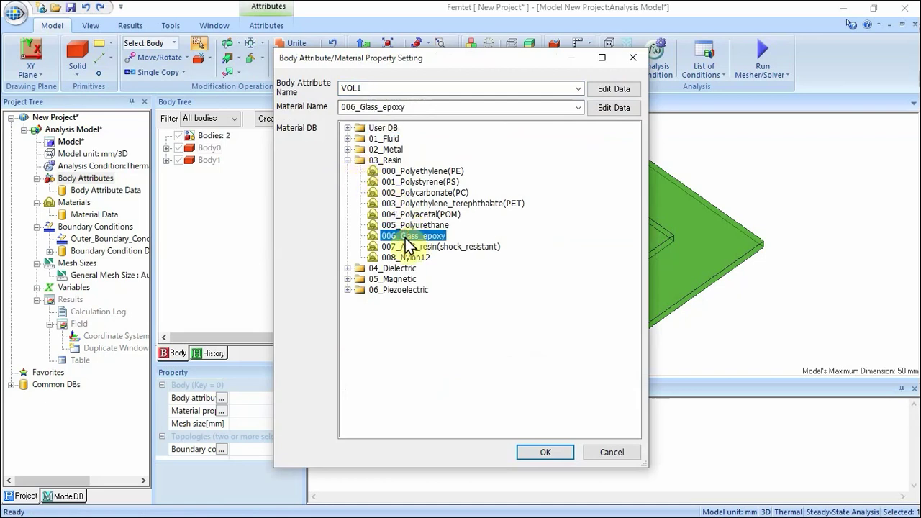
pyautogui.click(535, 452)
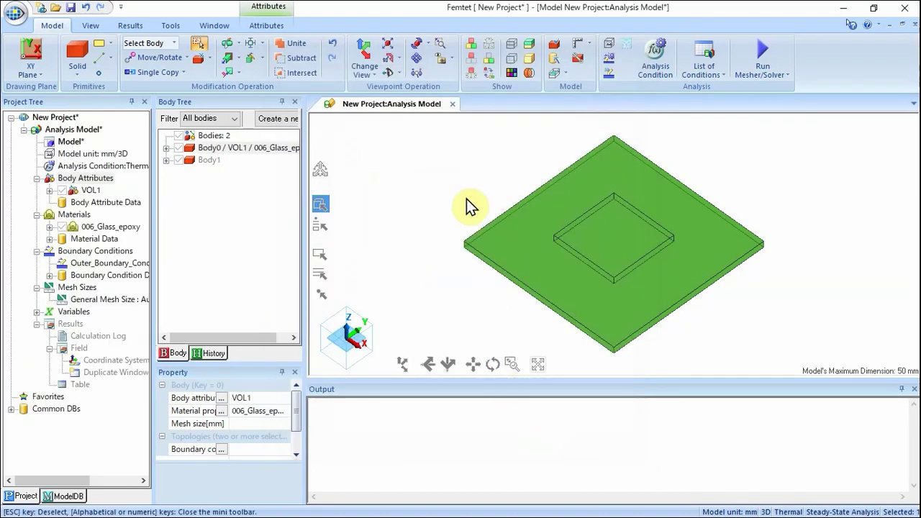
pyautogui.click(485, 181)
# Name Body1's attribute VOL2, choose 04_Dielectric > 001_Alumina, and open VOL2's detailed data.
pyautogui.click(589, 229)
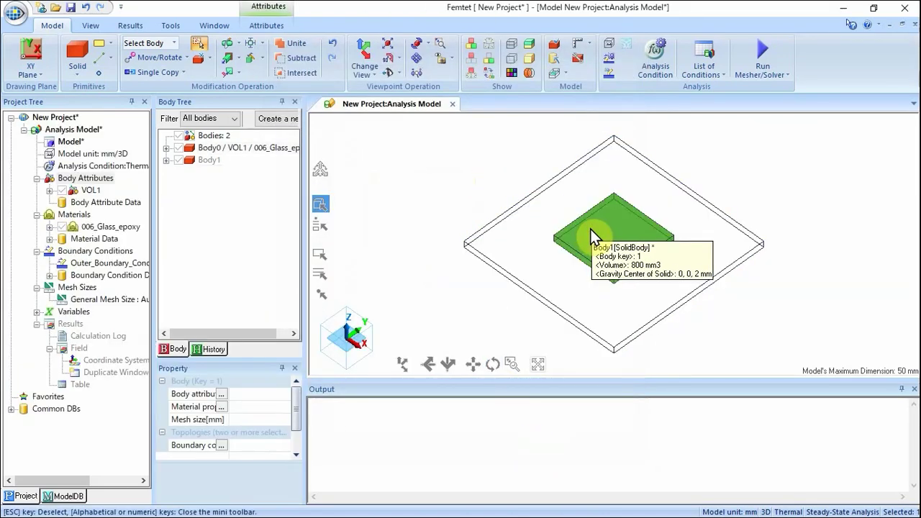
pyautogui.rightClick(593, 229)
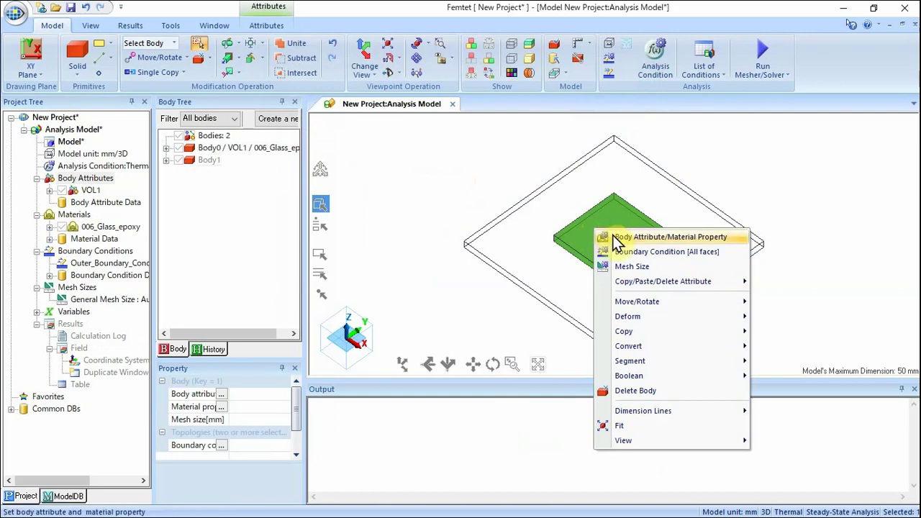
pyautogui.click(614, 237)
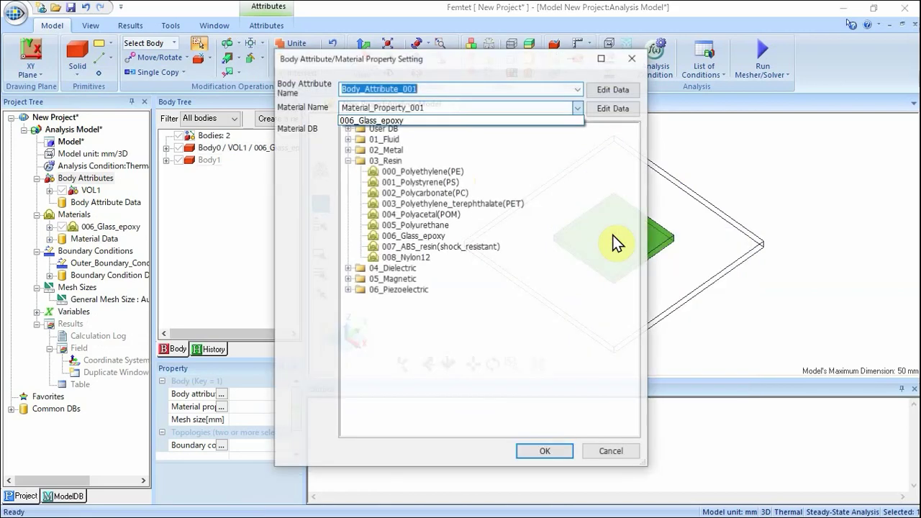
pyautogui.click(347, 160)
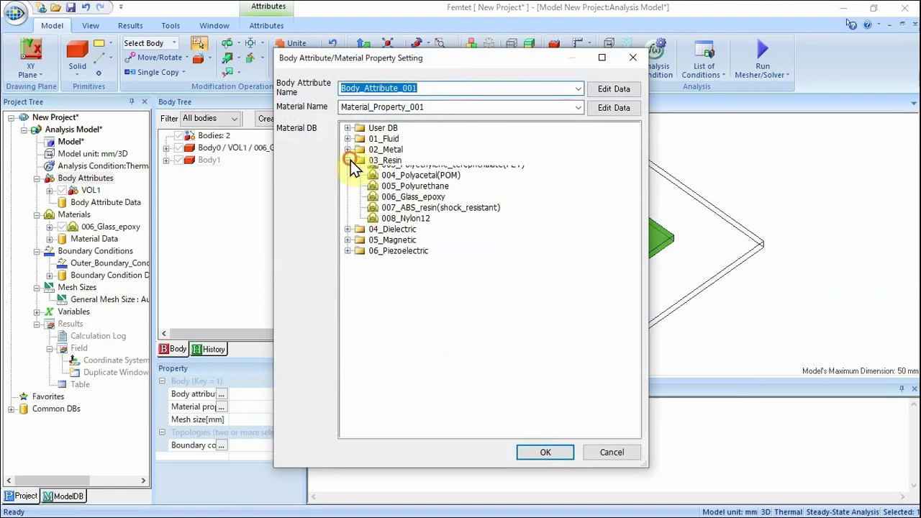
pyautogui.click(438, 88)
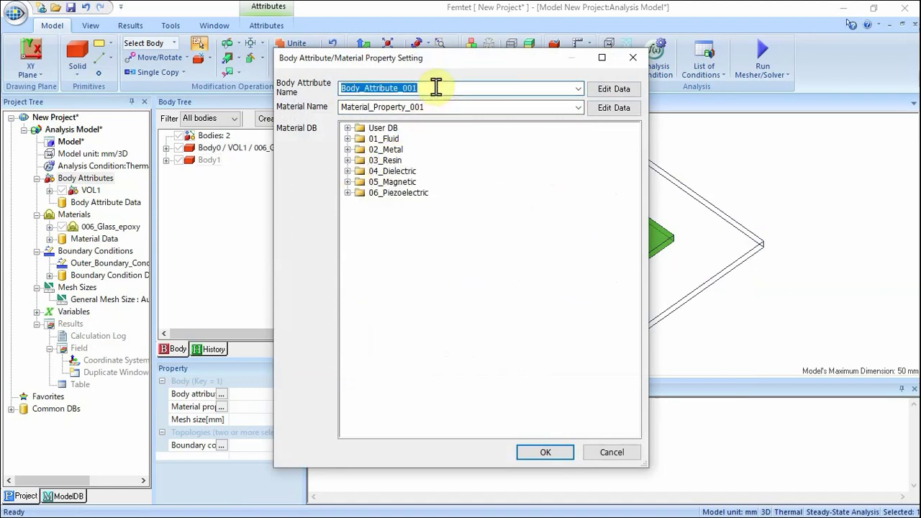
pyautogui.write('VOL2')
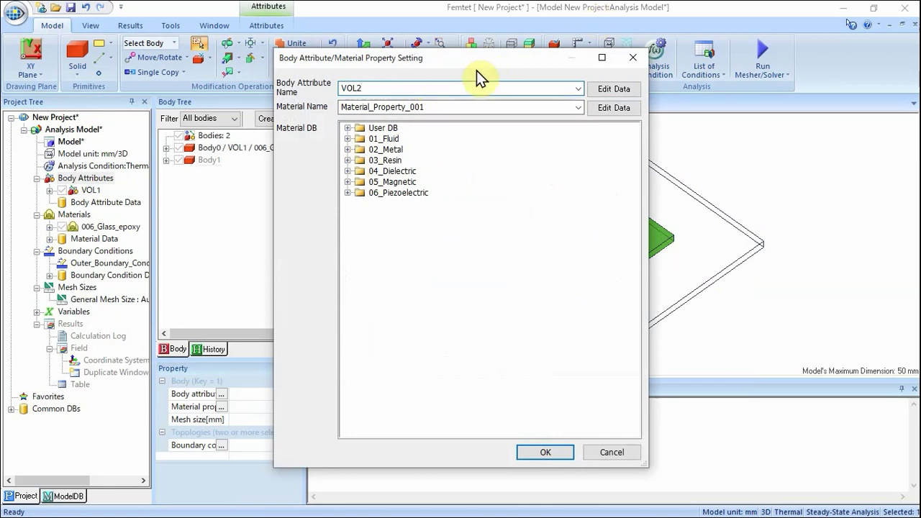
pyautogui.click(348, 171)
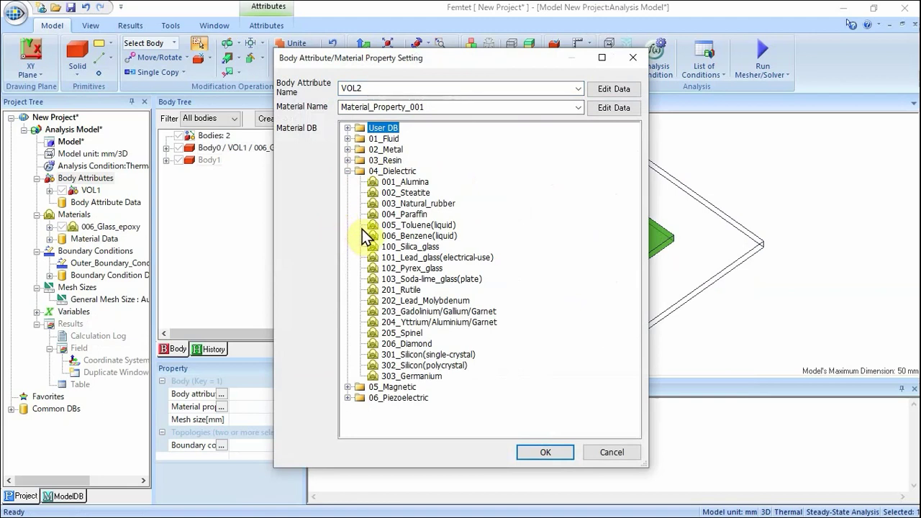
pyautogui.click(413, 185)
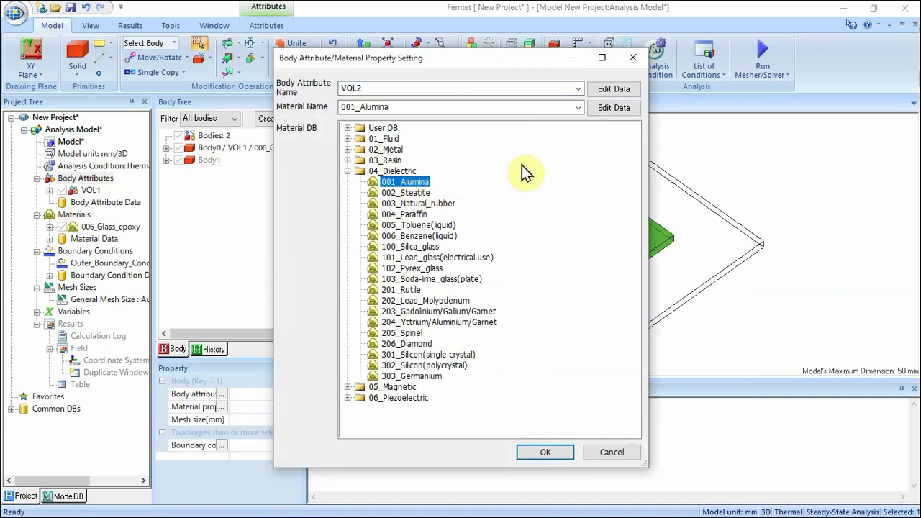
pyautogui.click(605, 88)
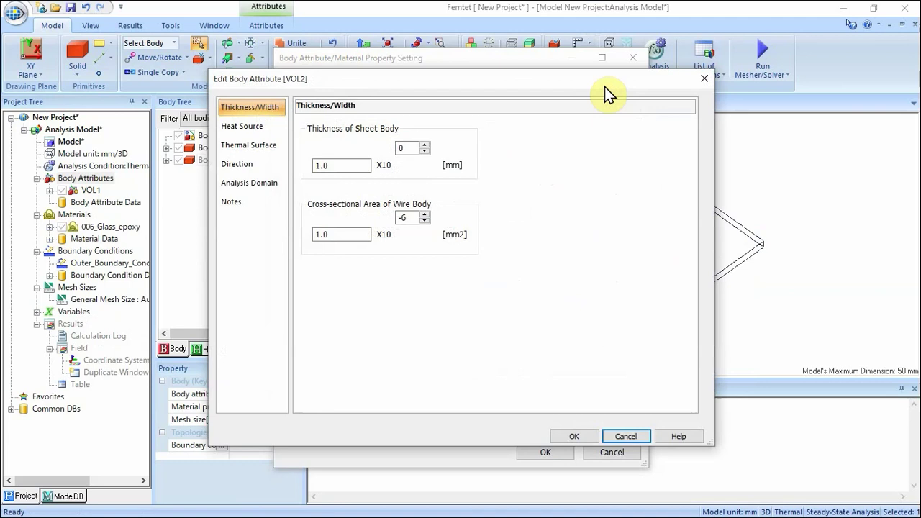
# Give VOL2 a constant 1 W heat source and confirm it with 001_Alumina.
pyautogui.click(265, 128)
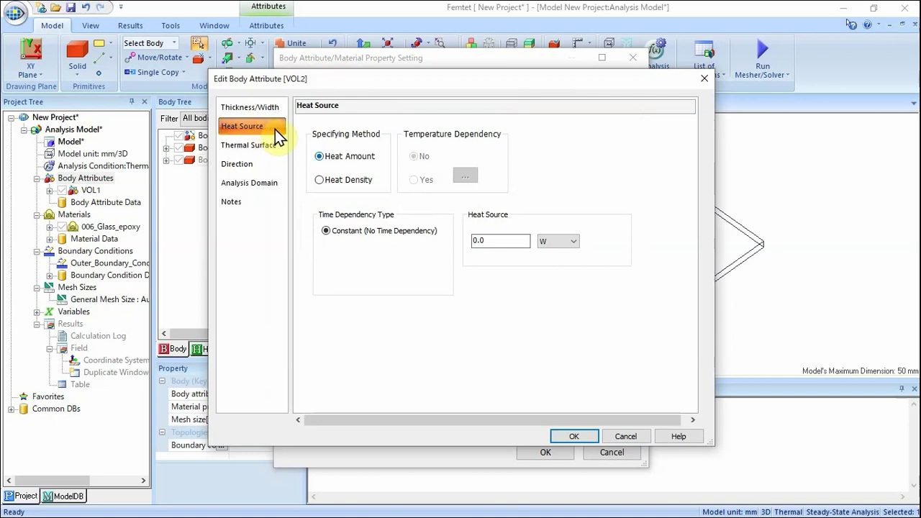
pyautogui.moveTo(502, 240); pyautogui.dragTo(468, 241)
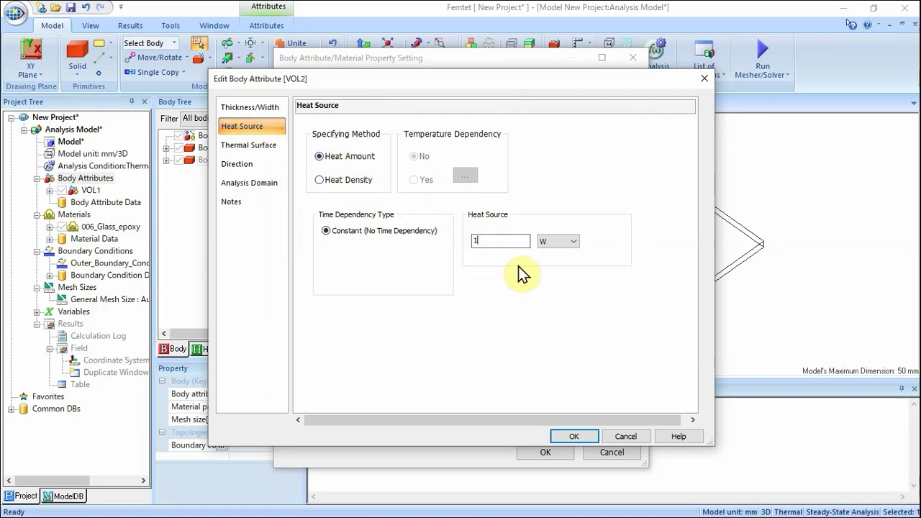
pyautogui.click(576, 436)
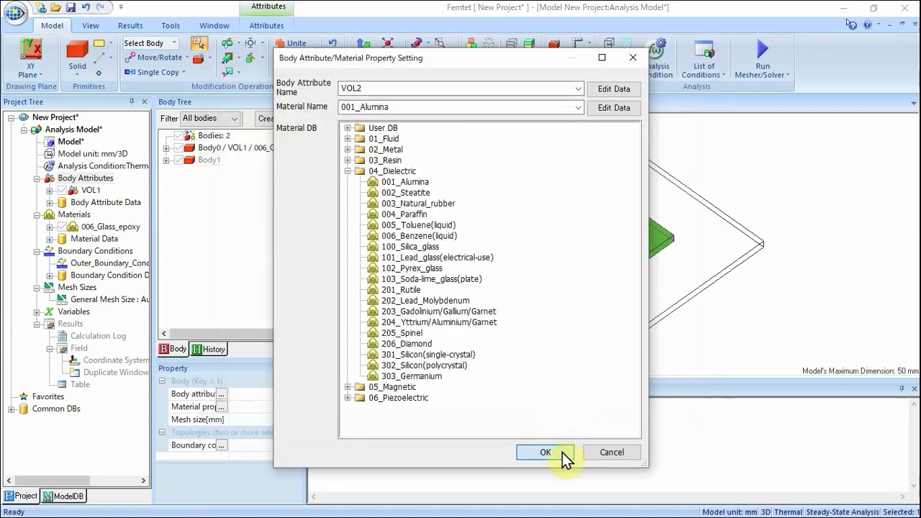
pyautogui.click(548, 452)
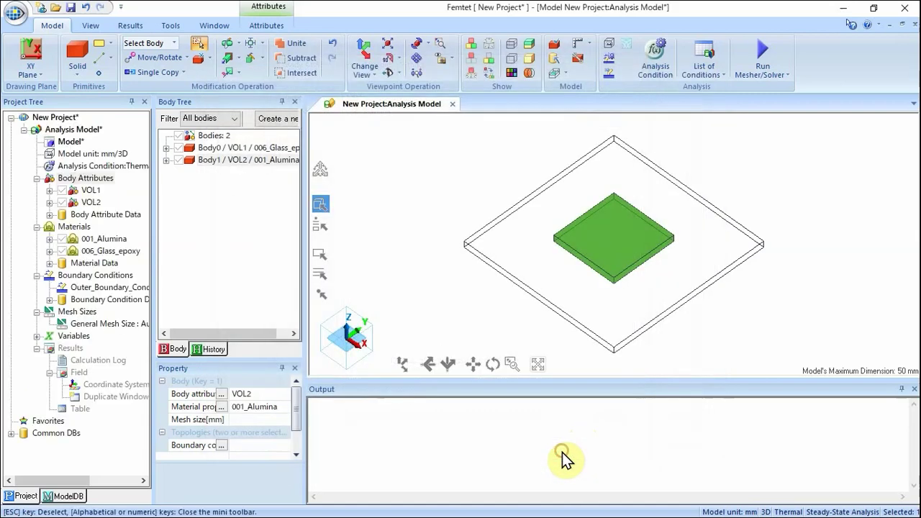
# Deselect the alumina block and bring up the outer boundary condition editor.
pyautogui.click(416, 249)
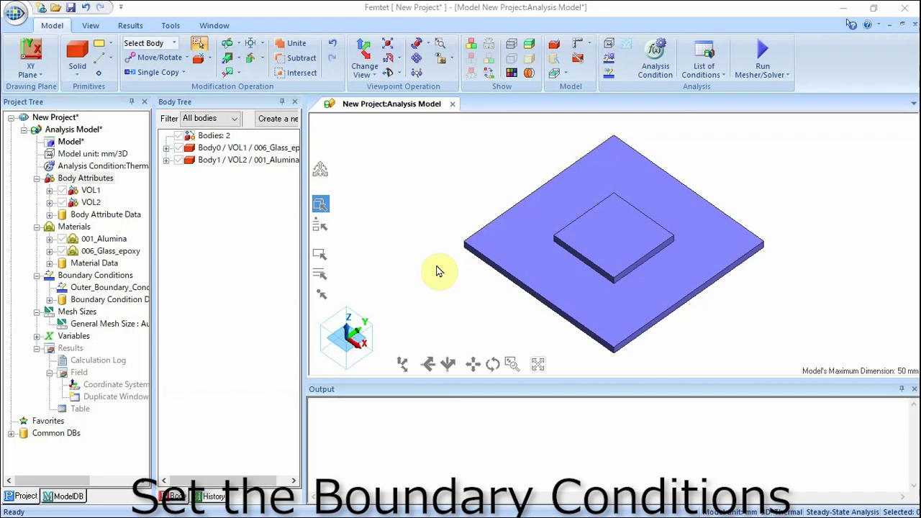
pyautogui.click(610, 62)
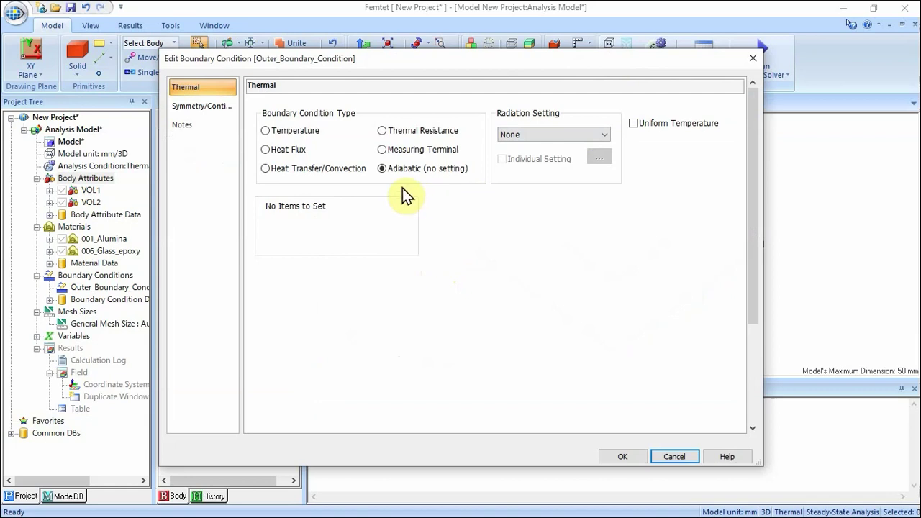
# Set the outer boundary to natural-convection heat transfer with automatic coefficients.
pyautogui.click(265, 169)
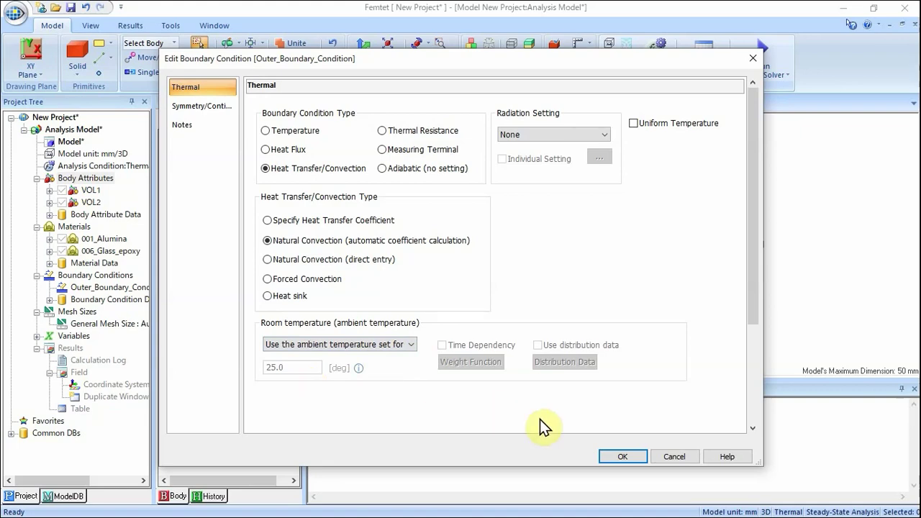
pyautogui.click(620, 458)
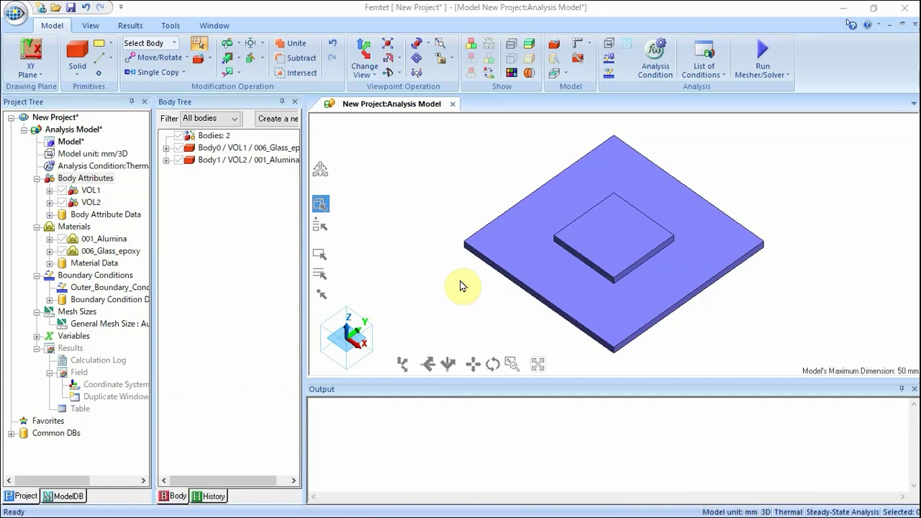
# Turn off automatic general mesh sizing and fix the mesh size at 2.5 mm.
pyautogui.click(656, 54)
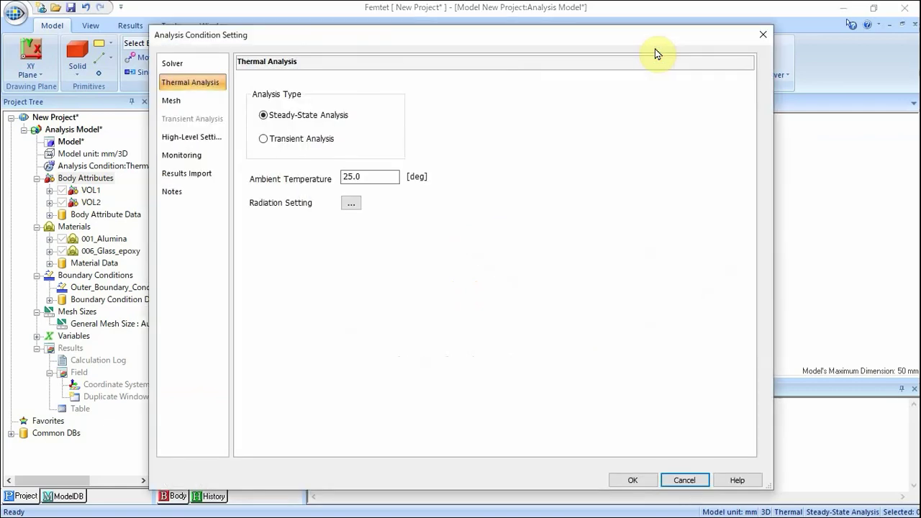
pyautogui.click(185, 101)
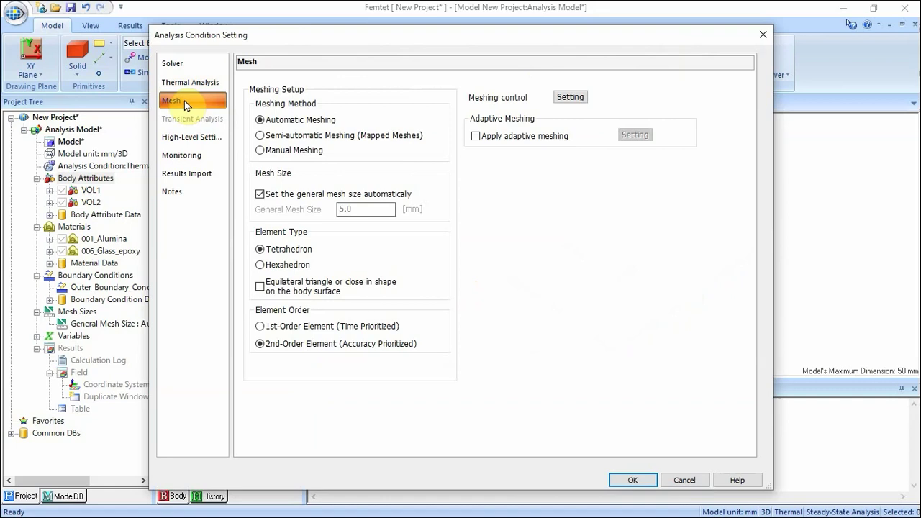
pyautogui.click(260, 194)
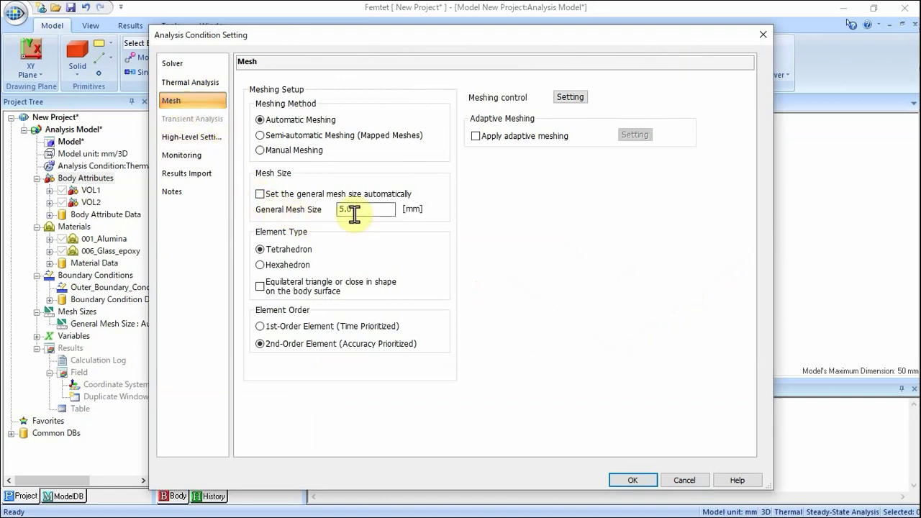
pyautogui.moveTo(374, 210); pyautogui.dragTo(328, 213)
pyautogui.write('2.5')
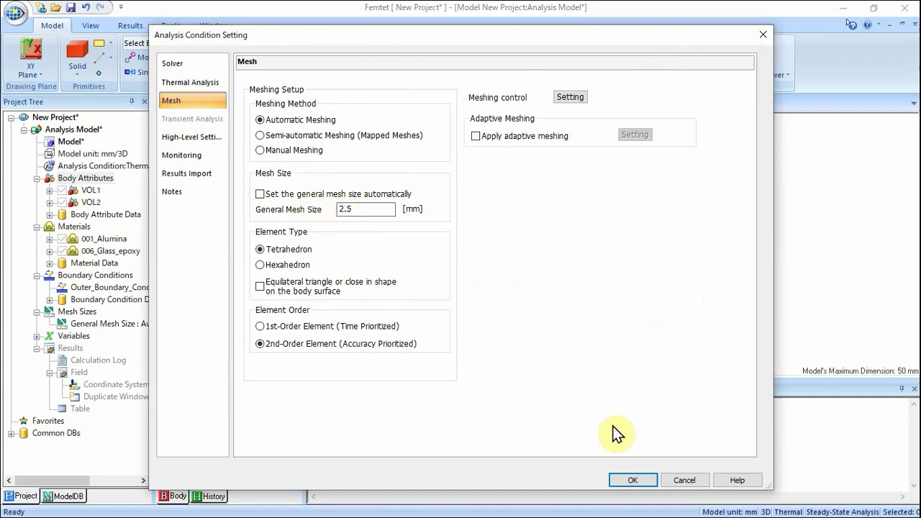
pyautogui.click(641, 479)
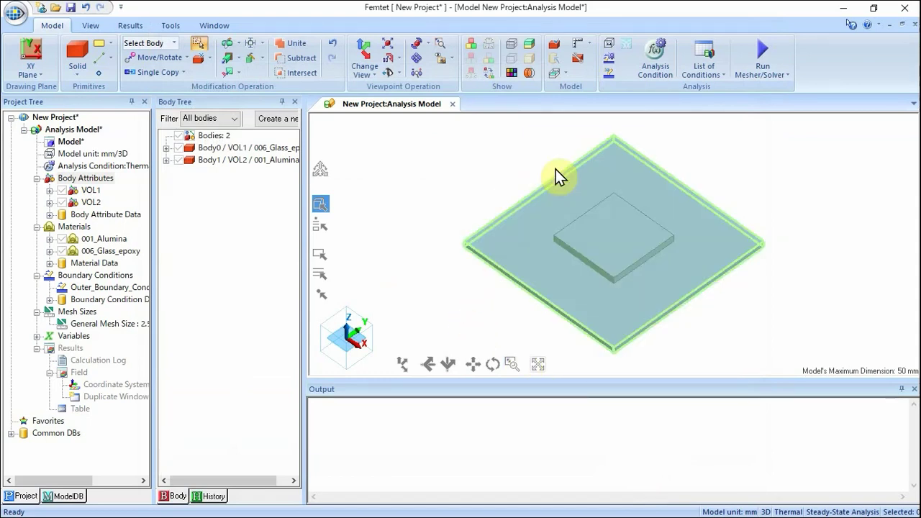
# Mesh and solve the thermal model (2374 meshes), then display the Fields and Tables results.
pyautogui.click(766, 51)
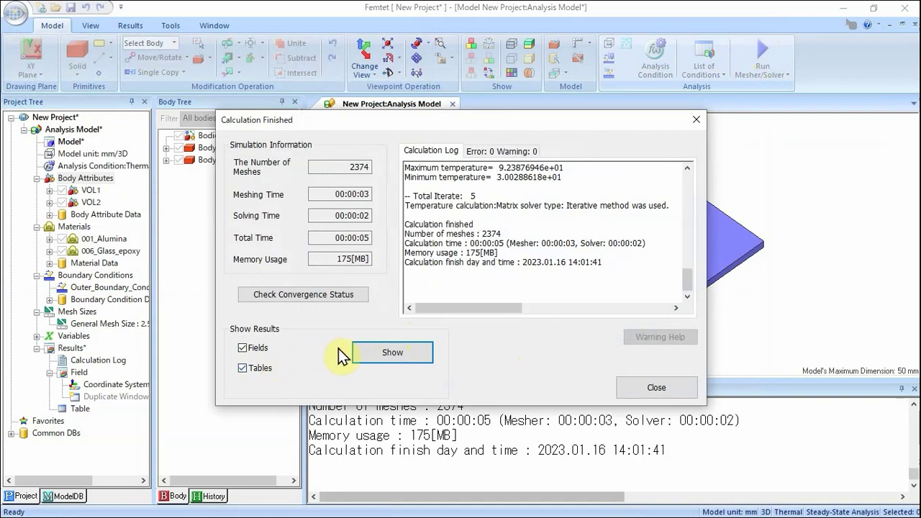
pyautogui.click(365, 353)
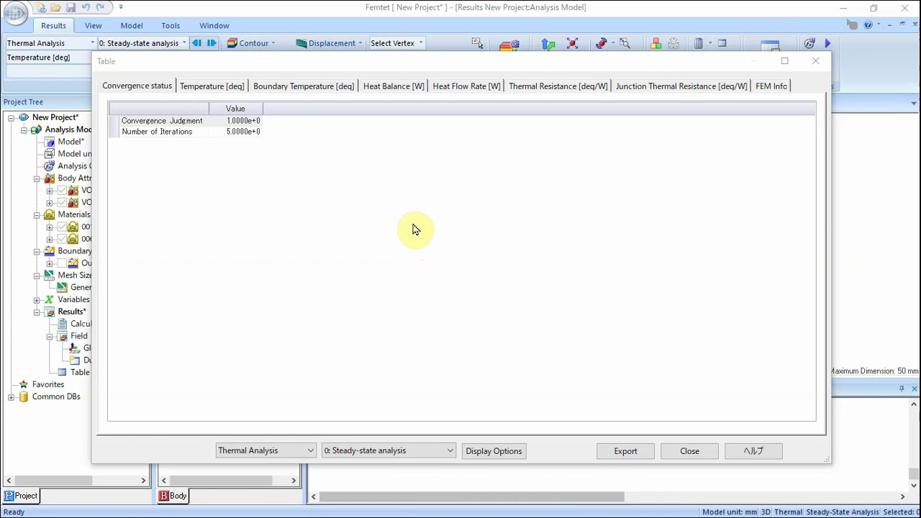
# Check the per-volume Temperature and Heat Balance tables, then close the results table.
pyautogui.click(228, 87)
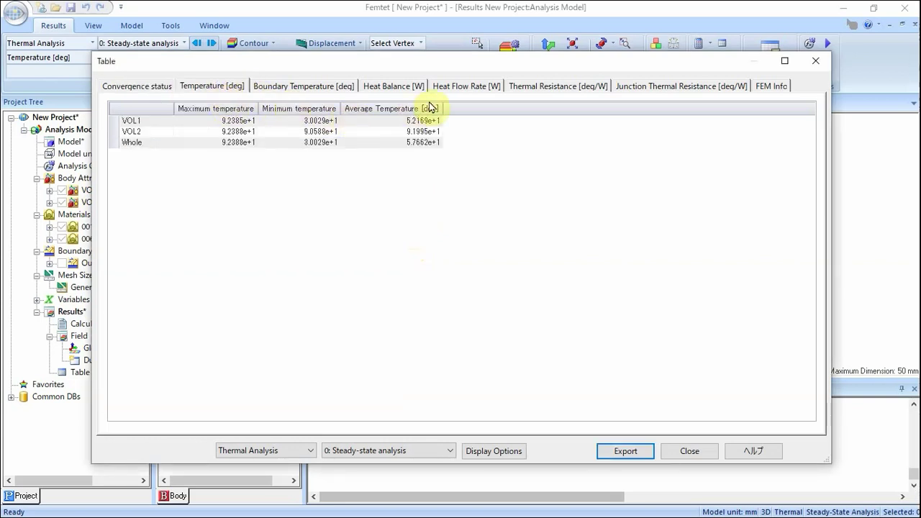
pyautogui.click(393, 87)
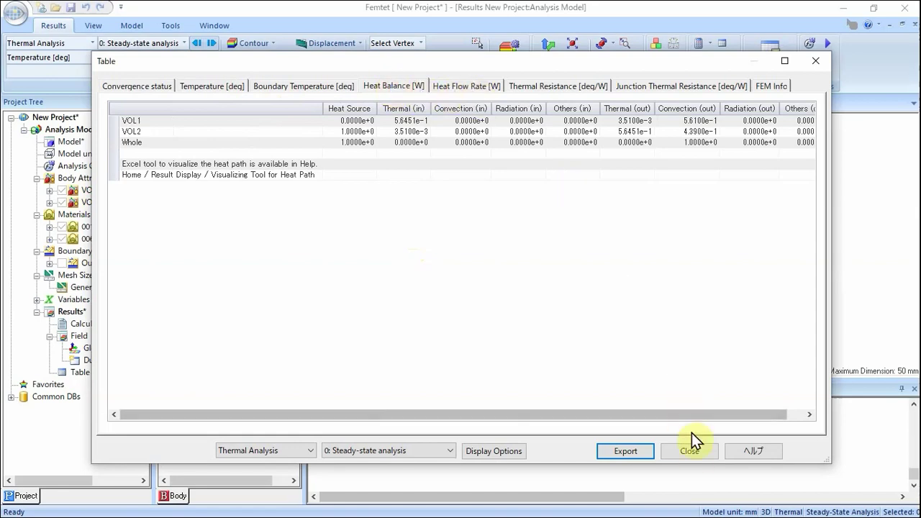
pyautogui.click(693, 451)
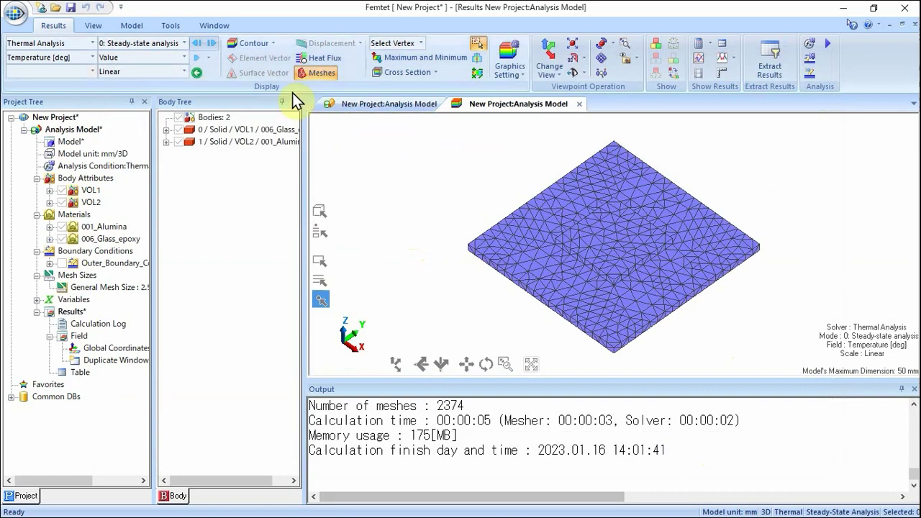
# Display temperature as a 30–93 deg gradation contour and bring up the Cross Section settings.
pyautogui.click(273, 44)
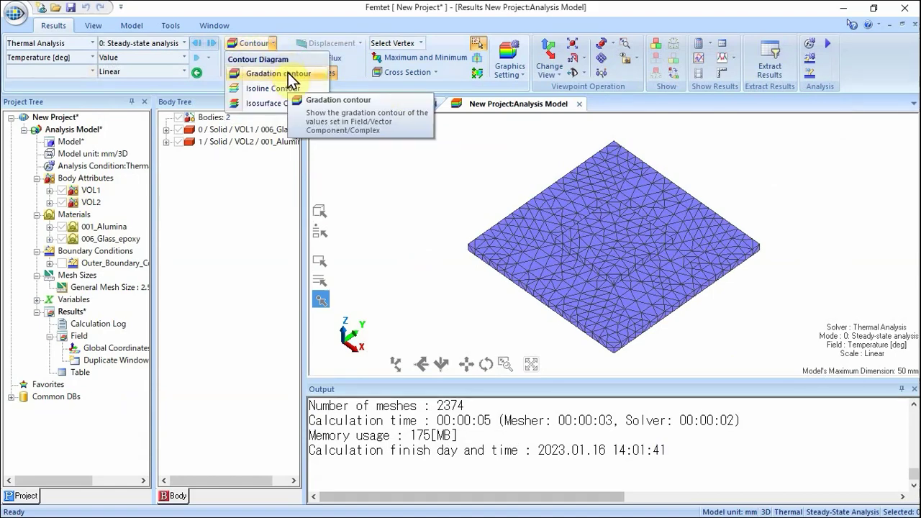
pyautogui.click(288, 73)
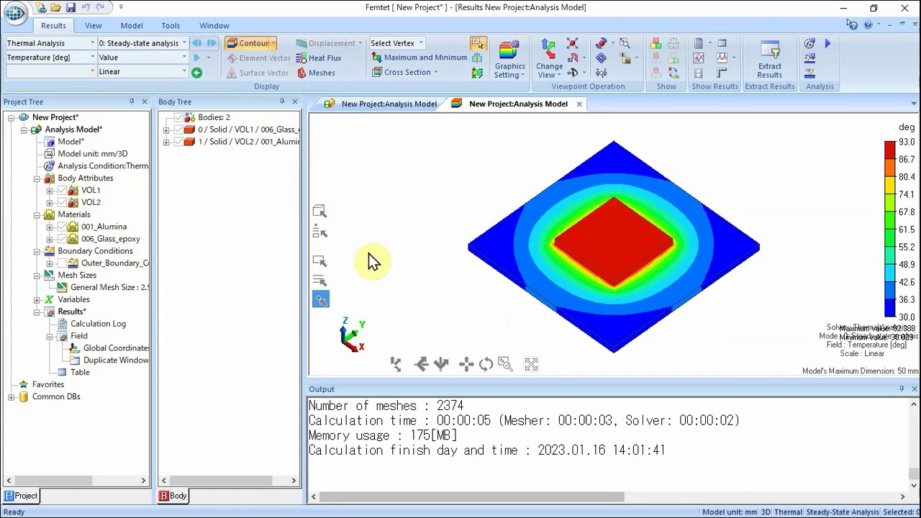
pyautogui.click(403, 72)
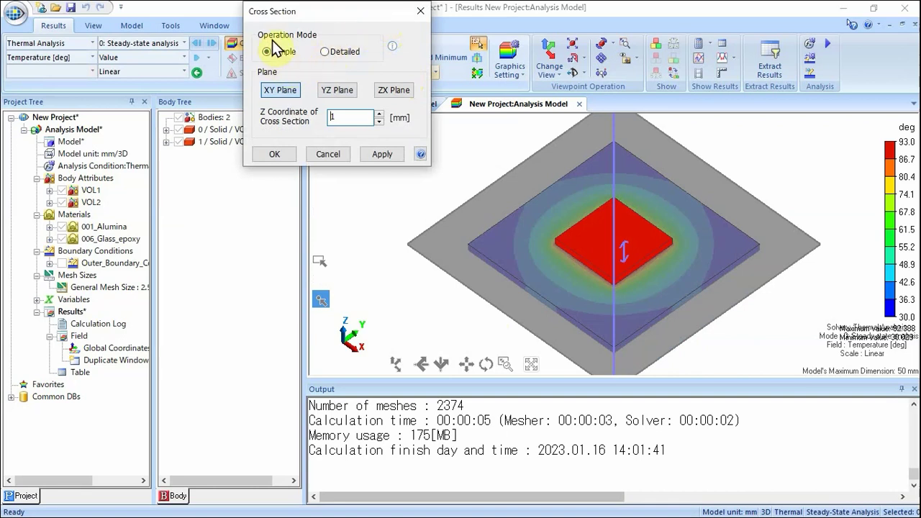
# Show the contour on a YZ cross-section at X = 0 (36.70–93 deg), then begin Save Project As.
pyautogui.click(338, 90)
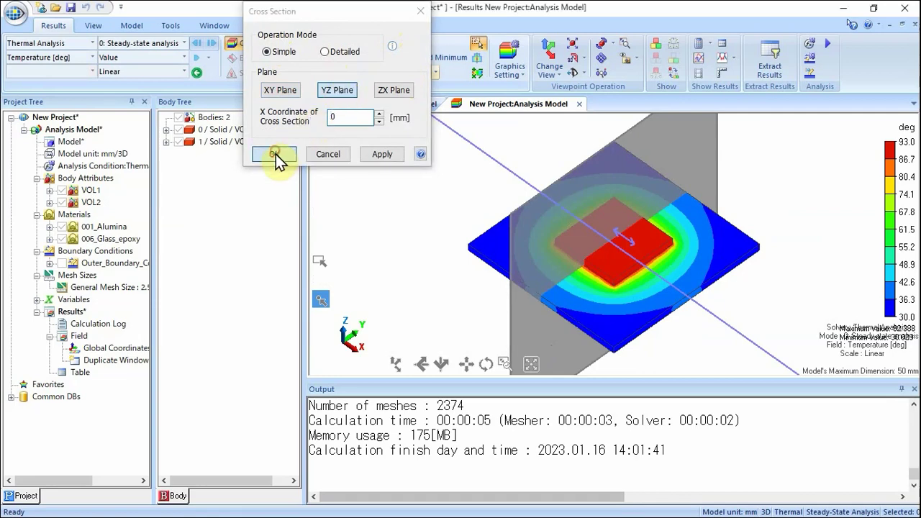
pyautogui.click(275, 154)
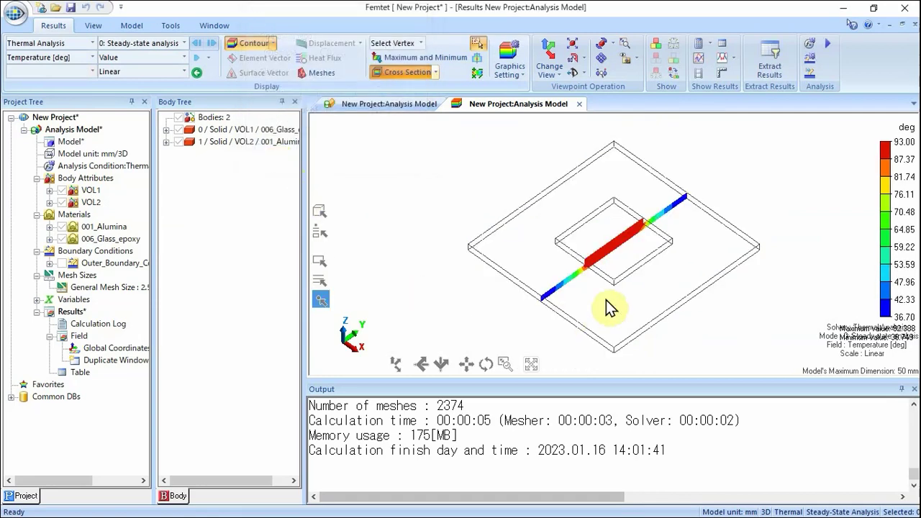
pyautogui.scroll(3, 643, 283)
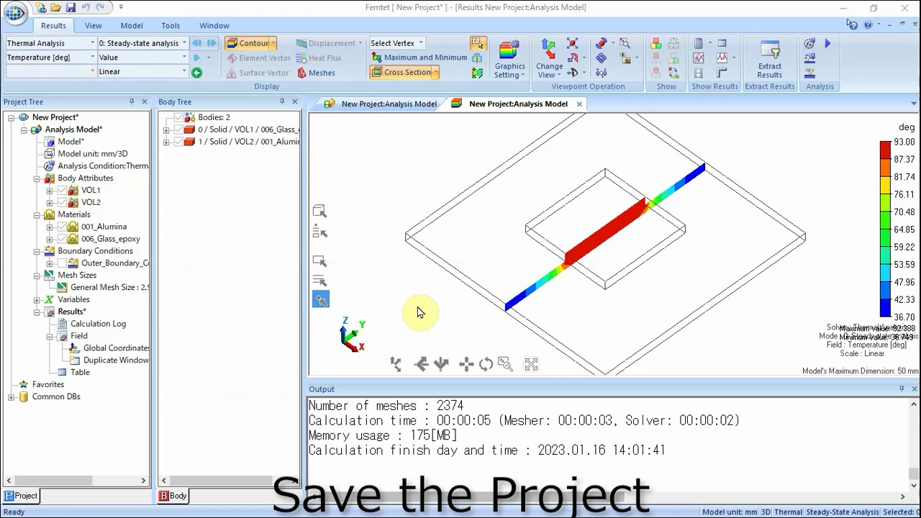
pyautogui.click(16, 13)
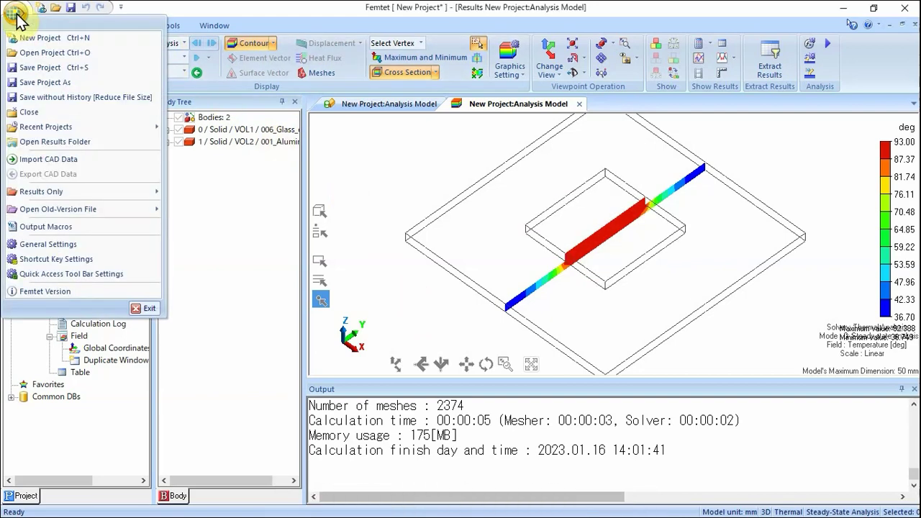
pyautogui.click(69, 83)
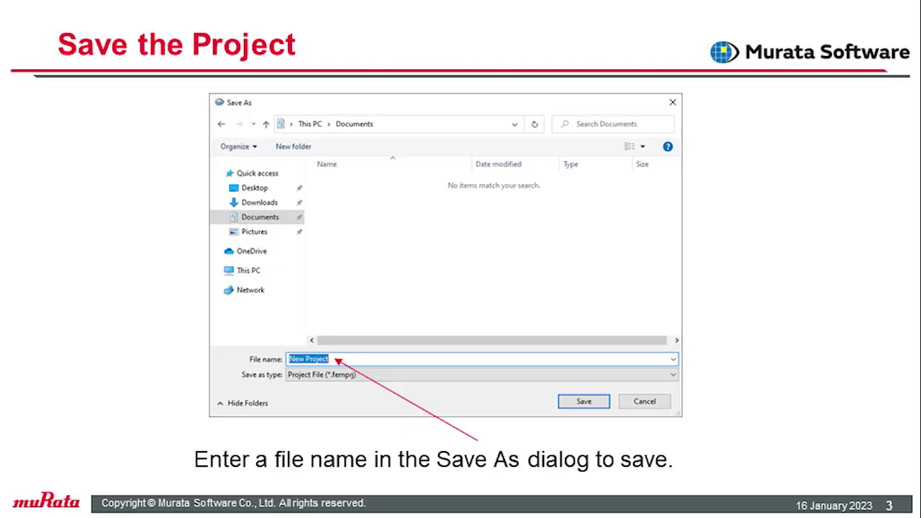